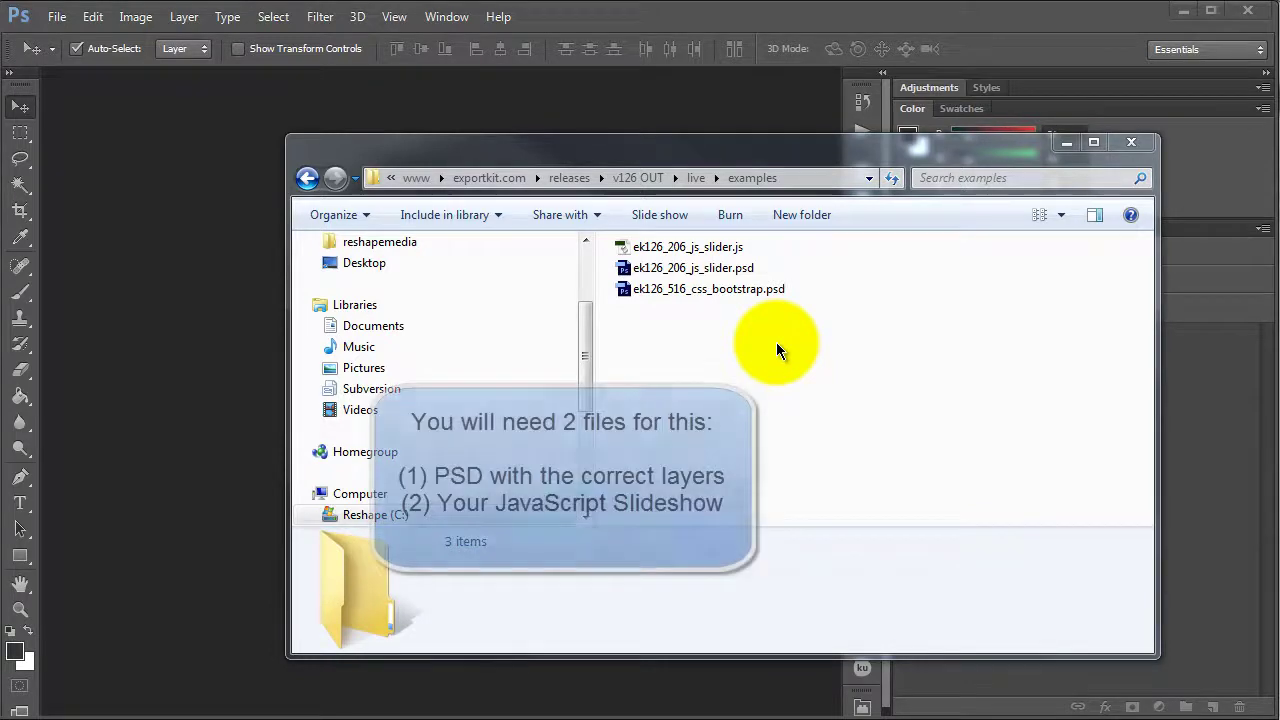
In the examples folder, select ek126_206_js_slider.psd after checking the slider JS file.
click(748, 268)
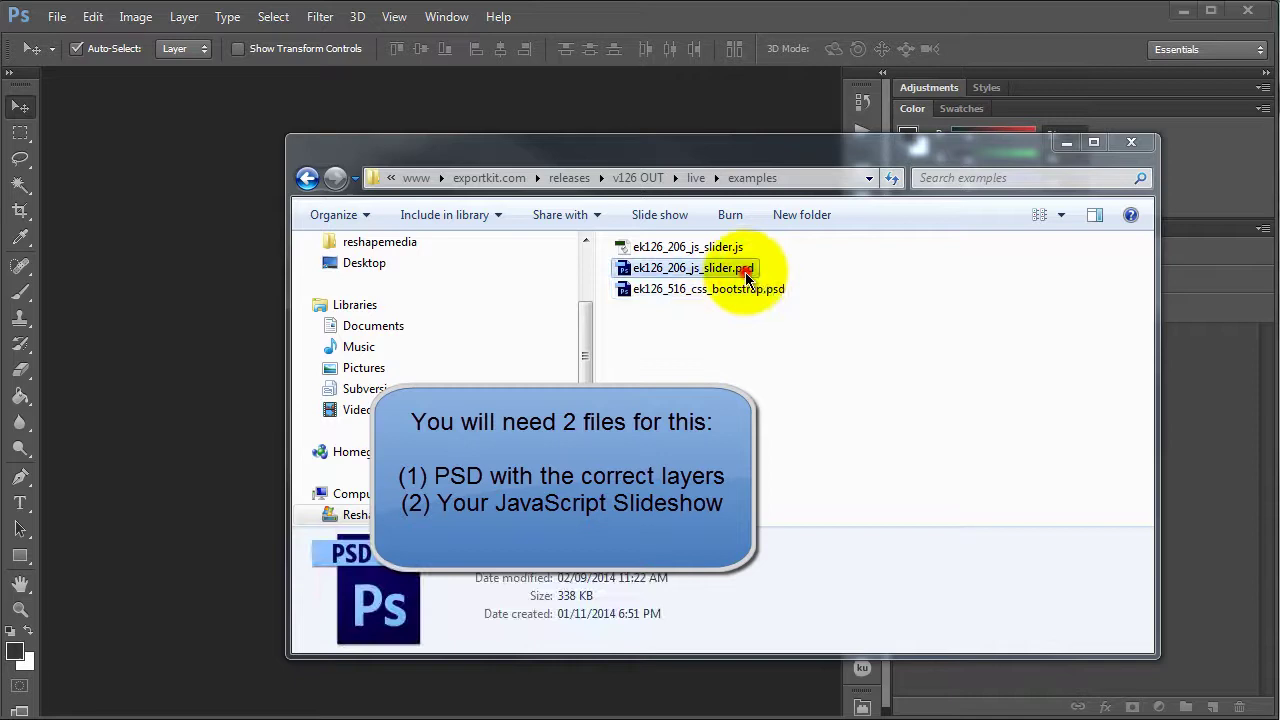
click(710, 248)
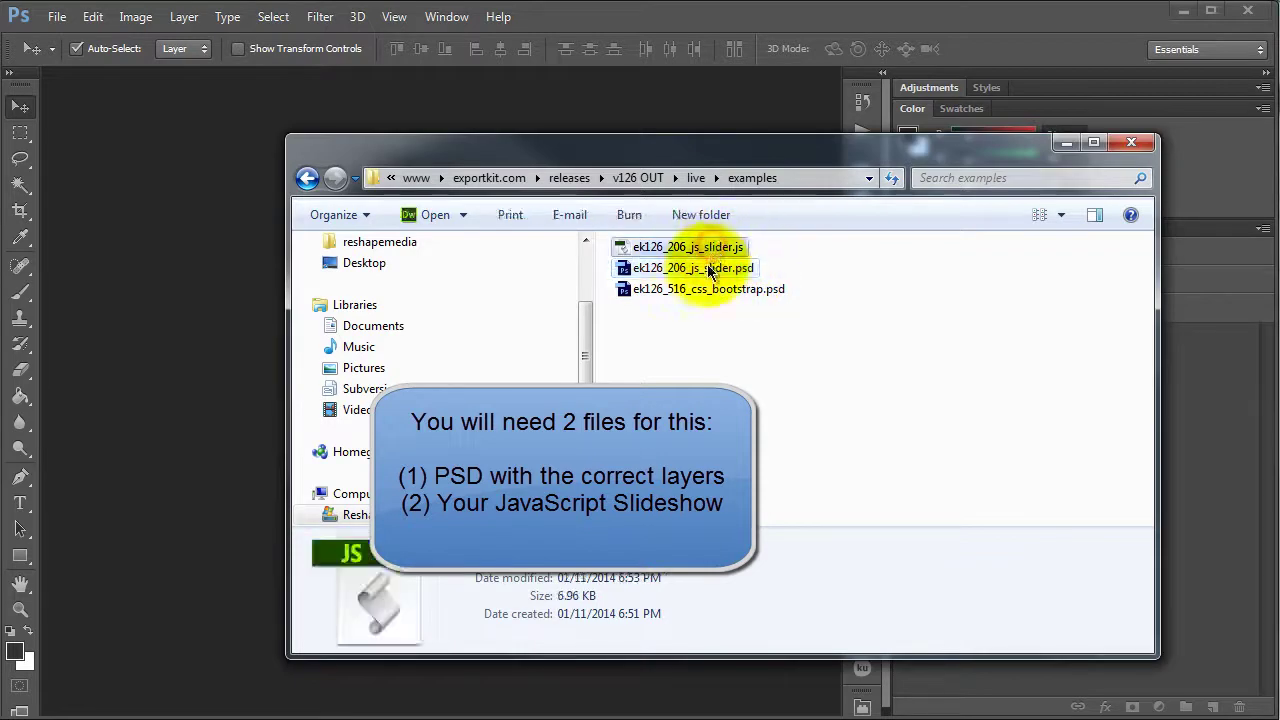
click(708, 267)
Open the slider PSD and auto-select the magnifier, image3, left-arrow and pause layers on canvas.
drag(668, 281, 527, 274)
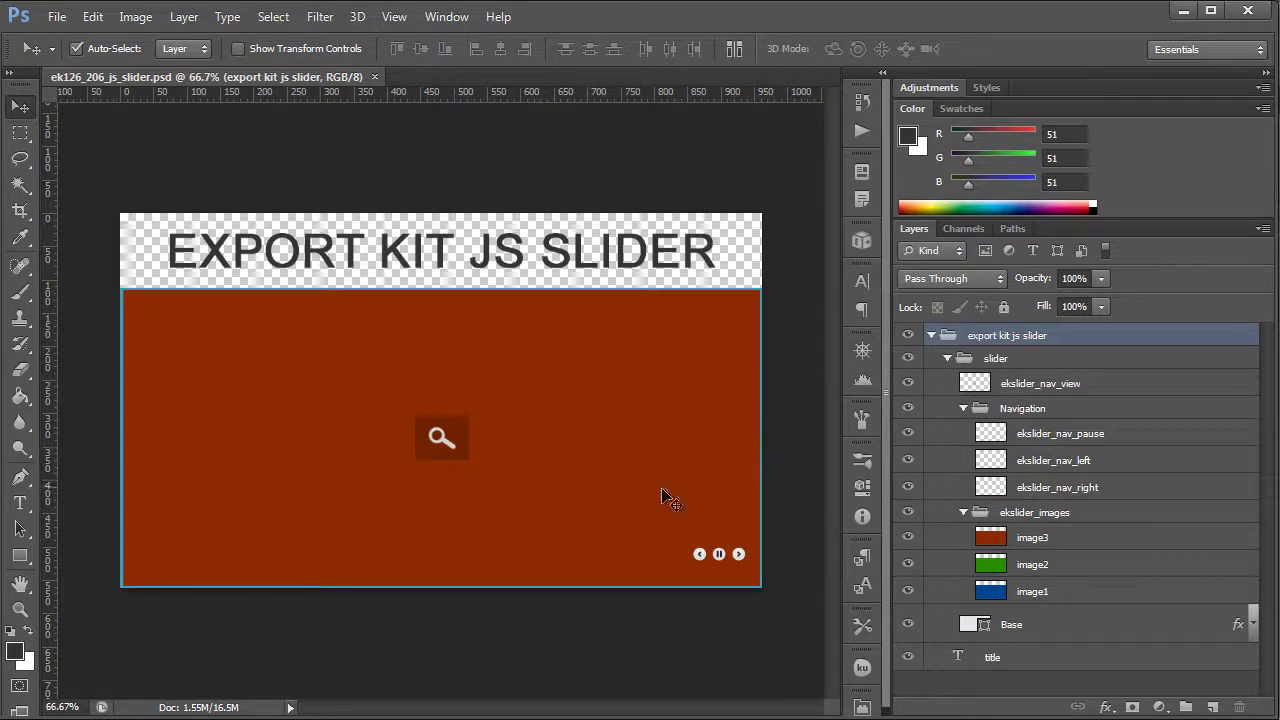
click(455, 421)
click(650, 476)
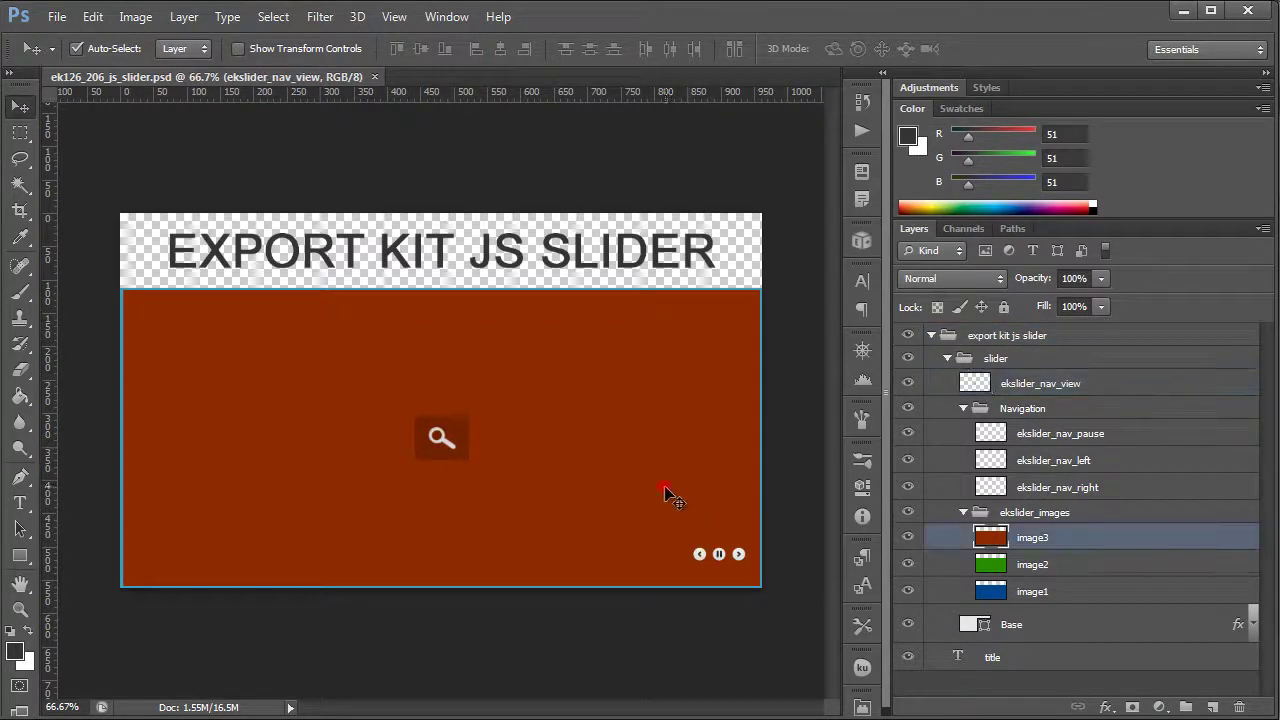
click(700, 554)
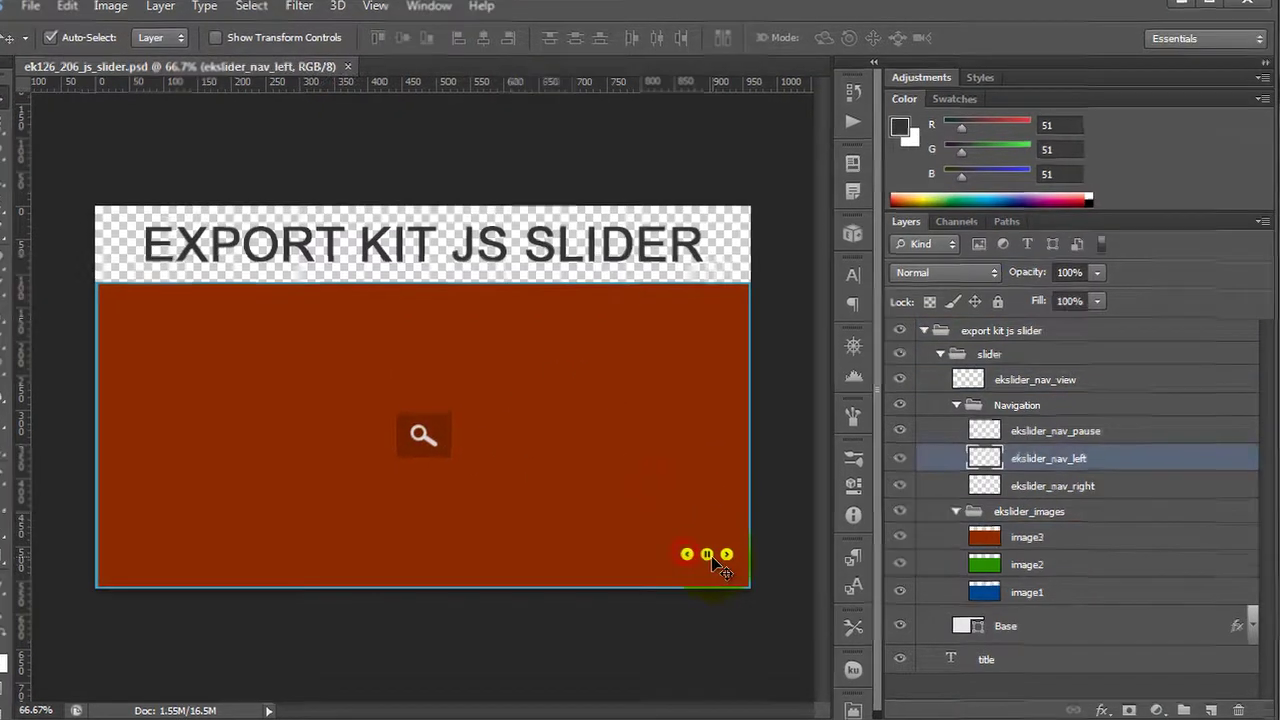
click(712, 556)
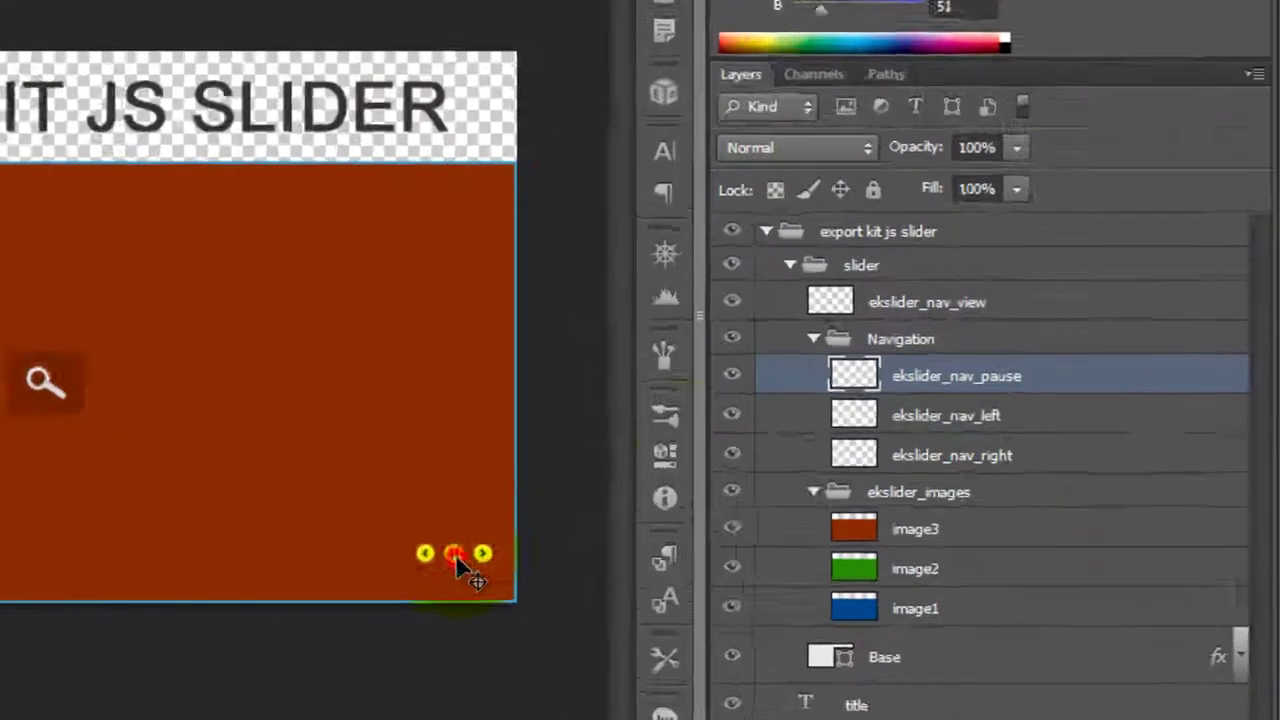
Select ekslider_nav_view, ekslider_nav_right and the ekslider_images folder in the Layers panel.
click(1061, 380)
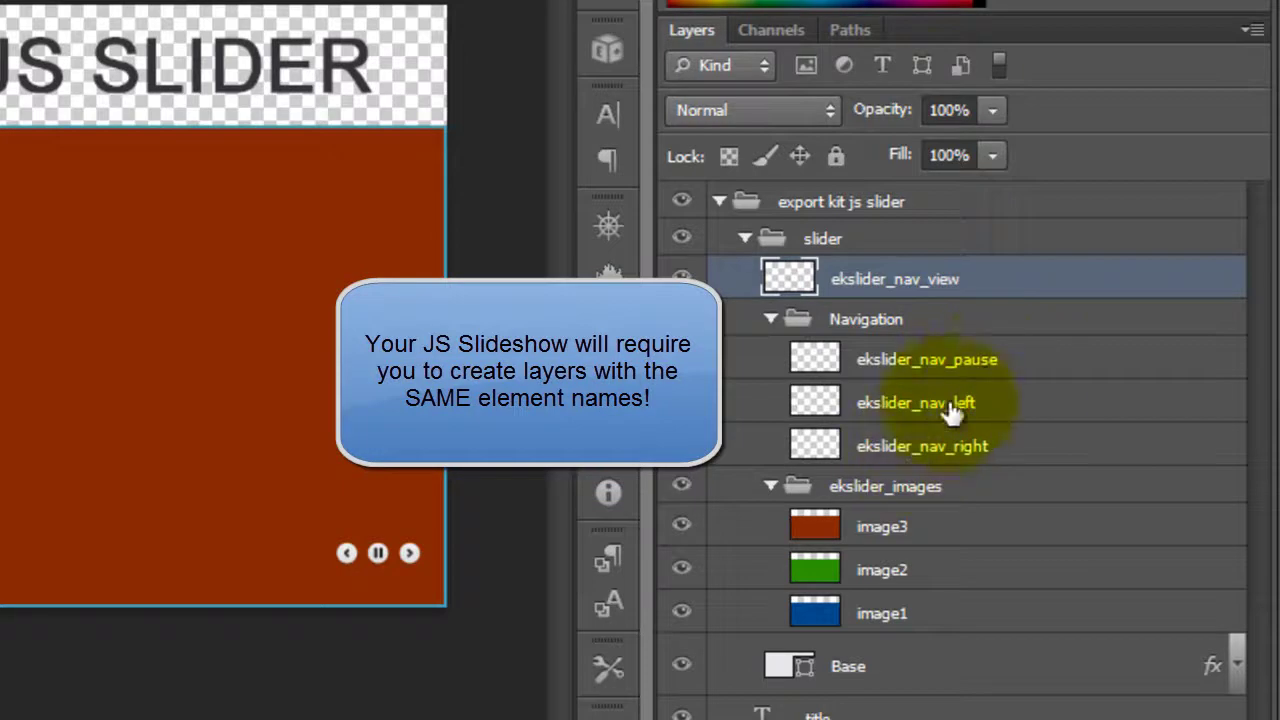
click(900, 450)
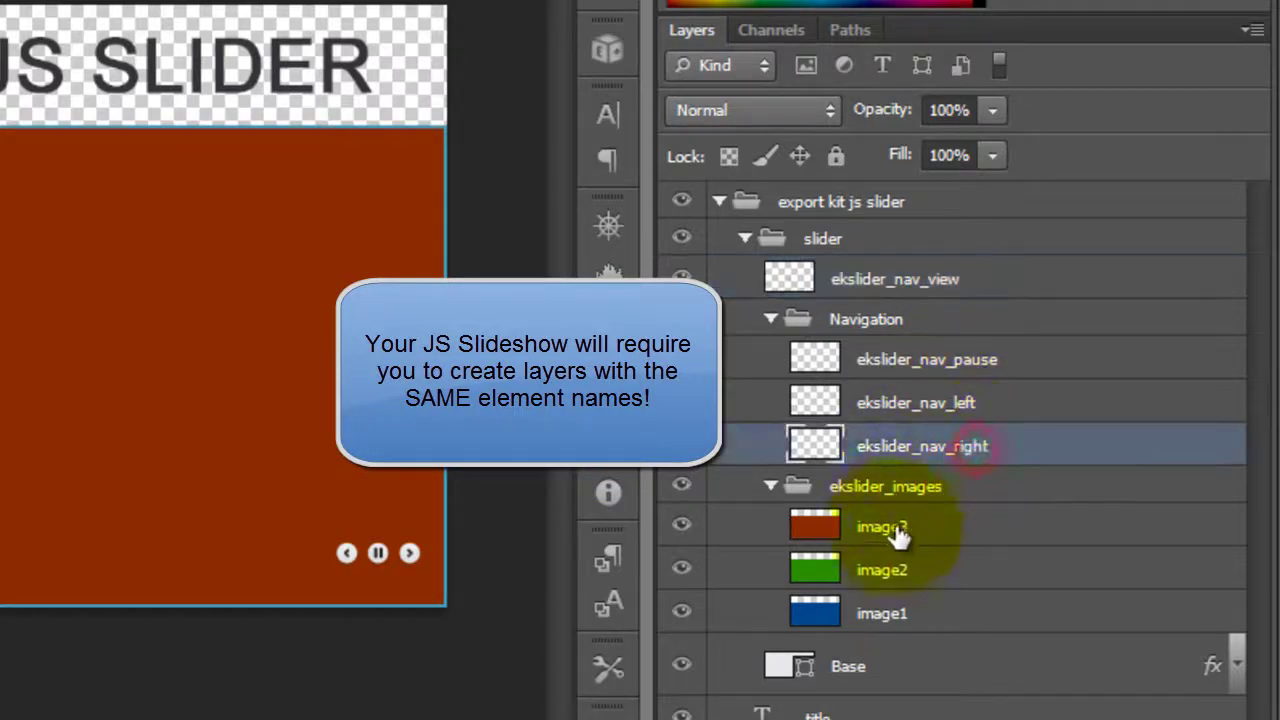
click(880, 486)
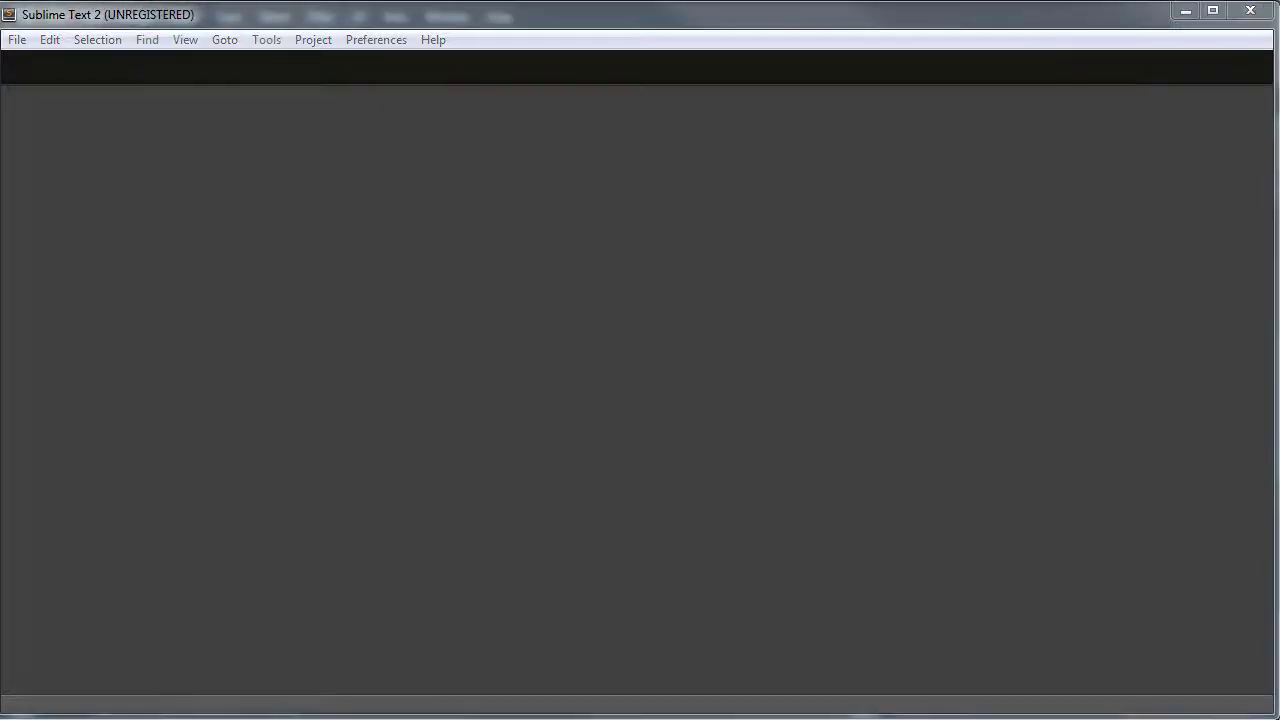
Drag ek126_206_js_slider.js from Explorer into Sublime Text 2 to open it.
key(alt+Tab)
drag(700, 246, 132, 240)
drag(168, 380, 172, 380)
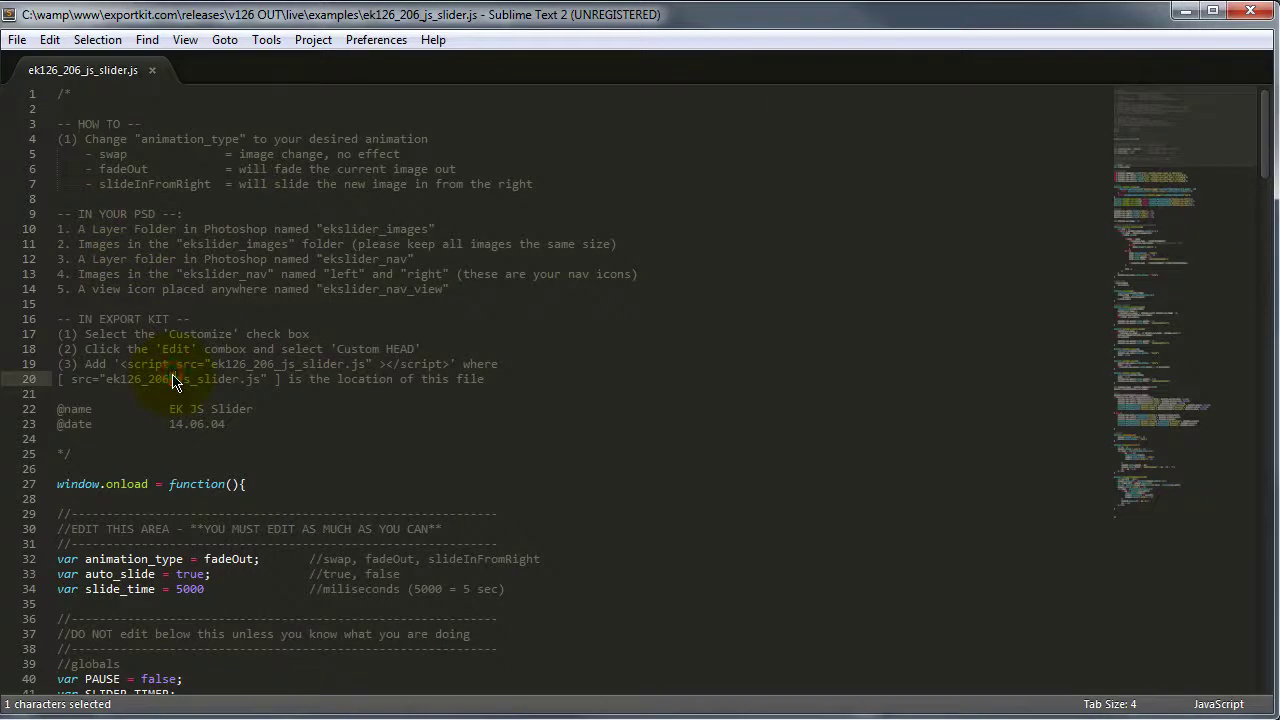
scroll(391, 376, down, 1)
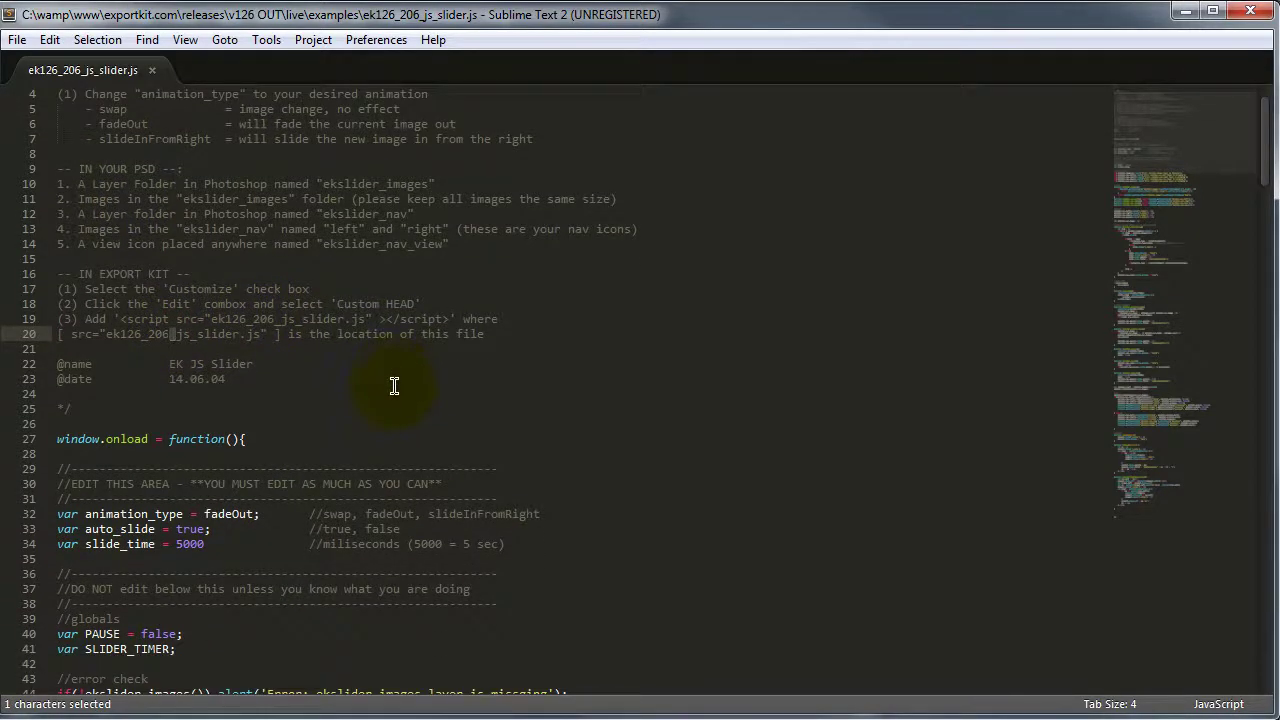
Review the animation_type fadeOut value on line 32 and the auto_slide true value.
click(221, 514)
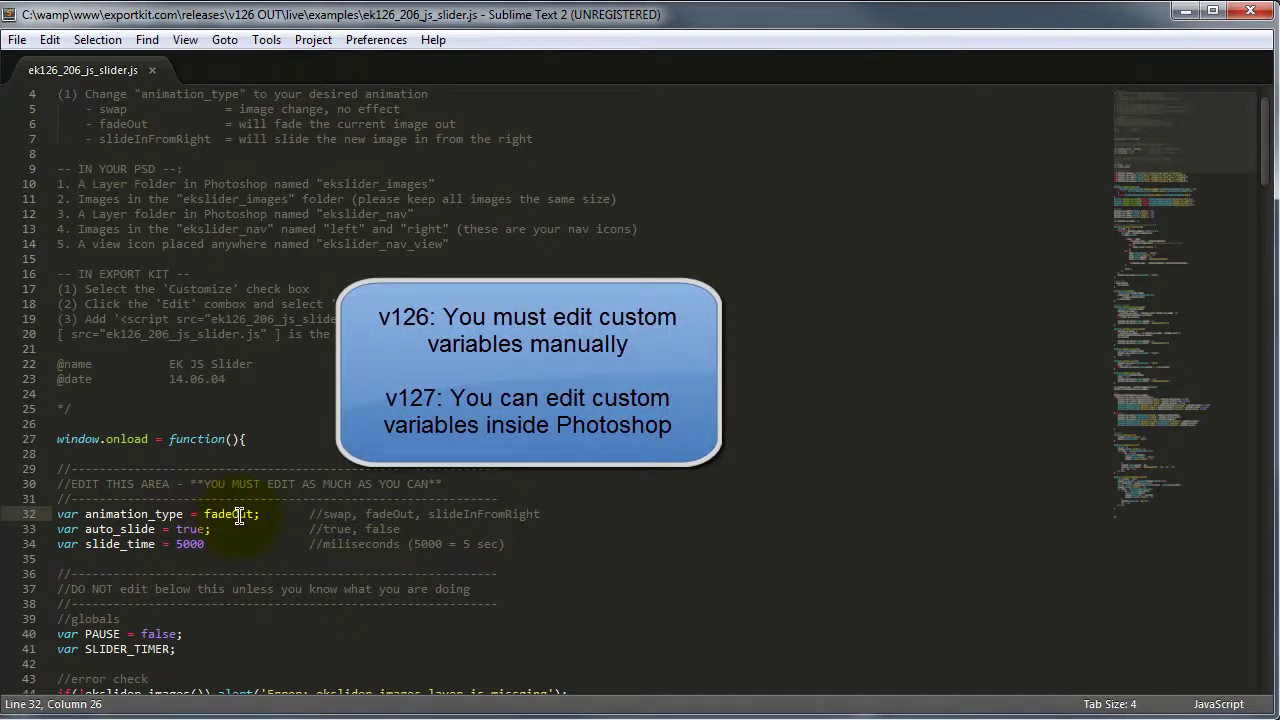
double_click(238, 514)
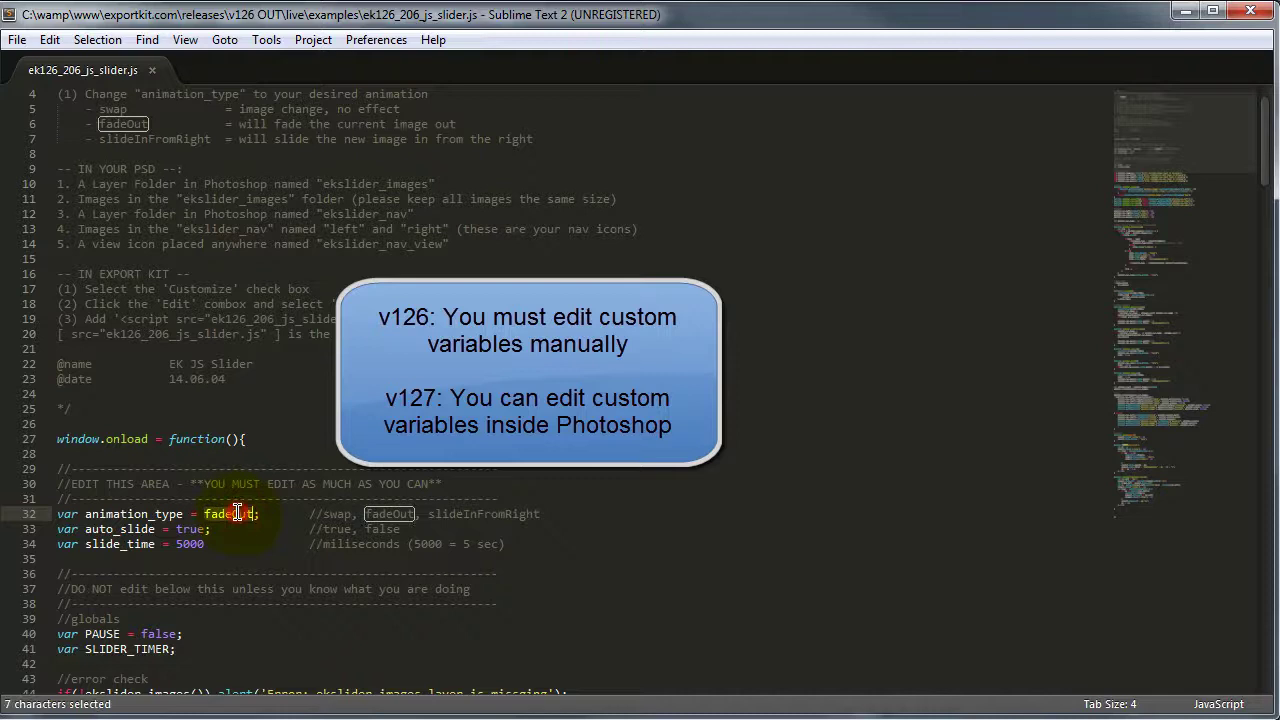
double_click(391, 514)
double_click(184, 529)
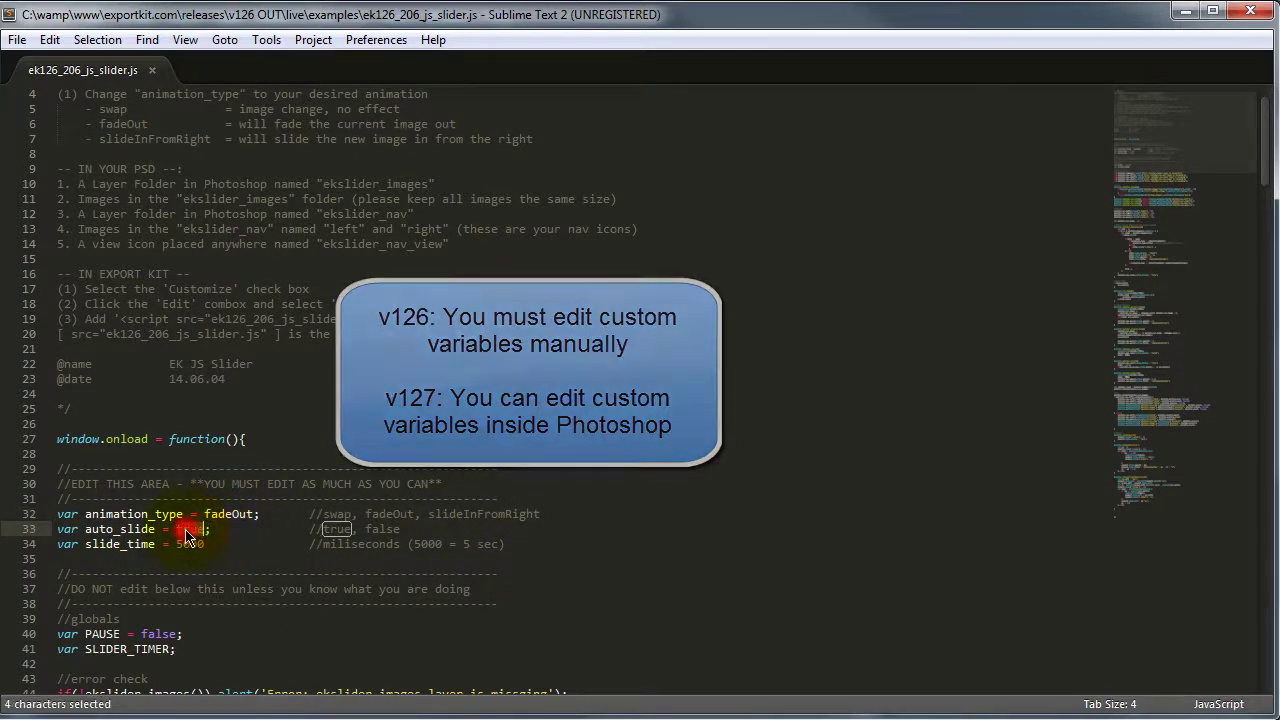
Add a semicolon after slide_time = 5000 and save the script.
click(186, 549)
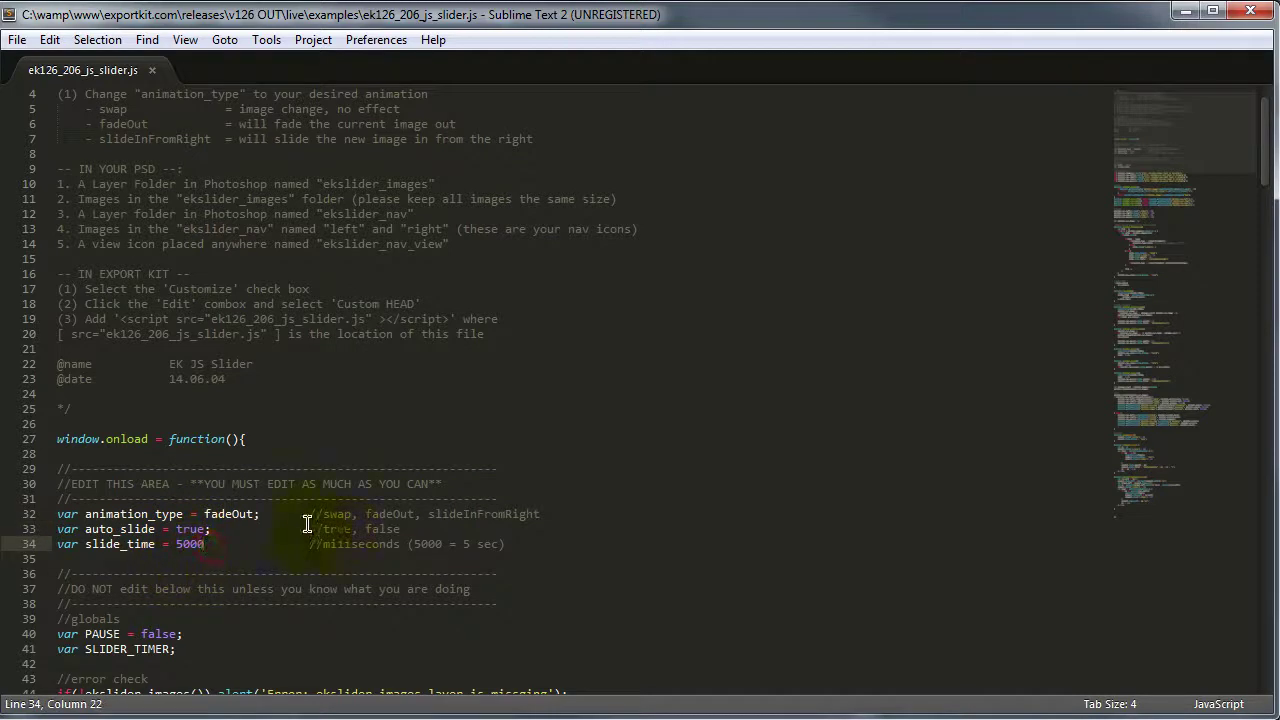
key(End)
text(;)
key(ctrl+s)
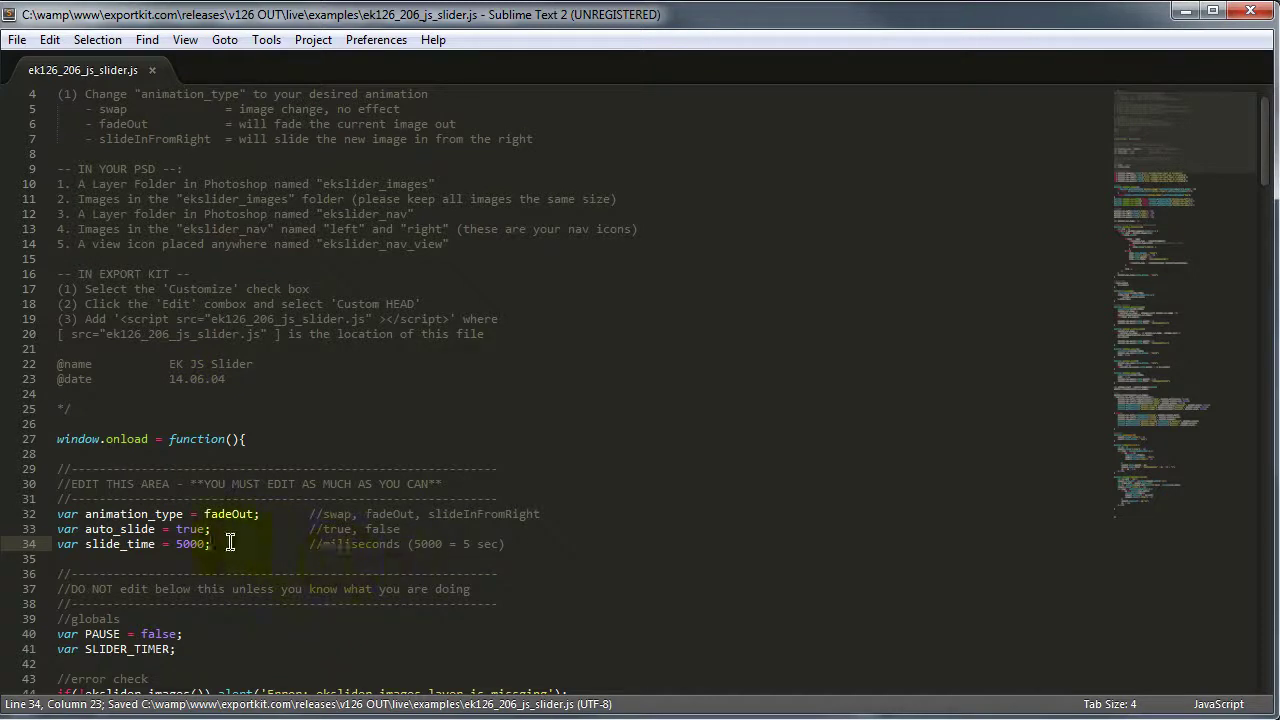
Scroll through the script's layer-name error checks, highlighting ekslider_images on line 44 to see its matches.
scroll(391, 589, down, 1)
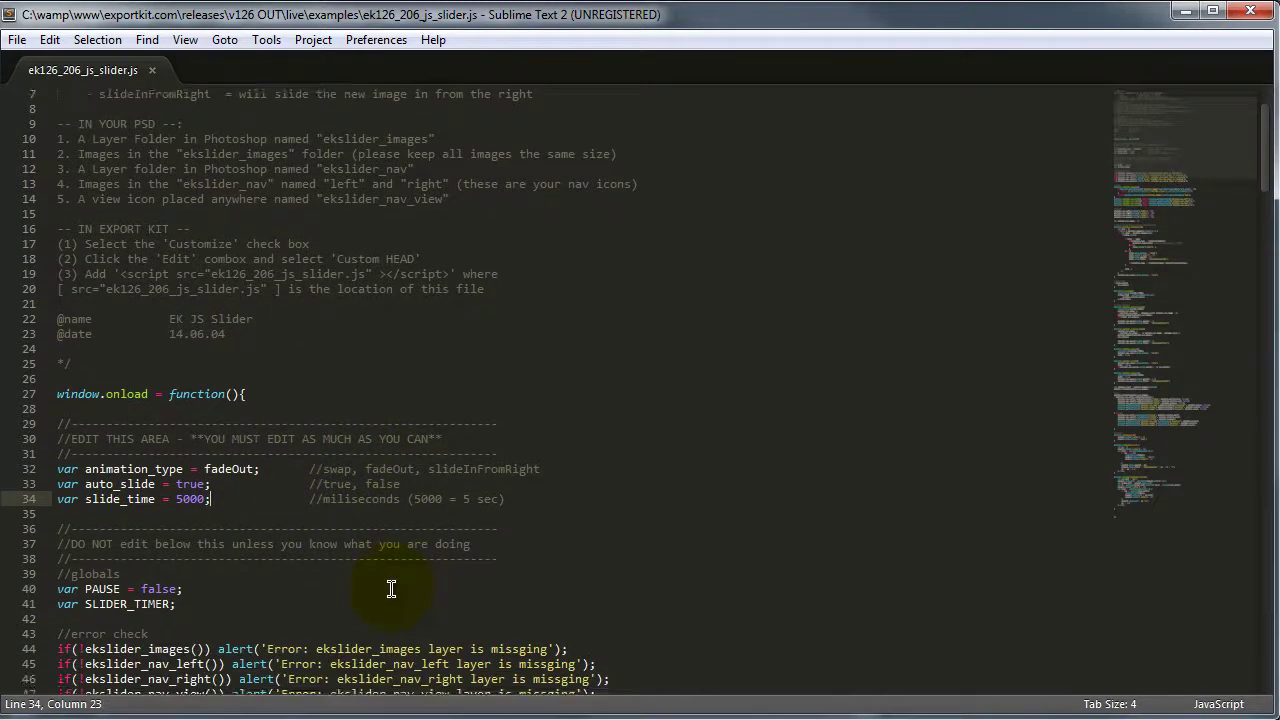
scroll(416, 558, down, 1)
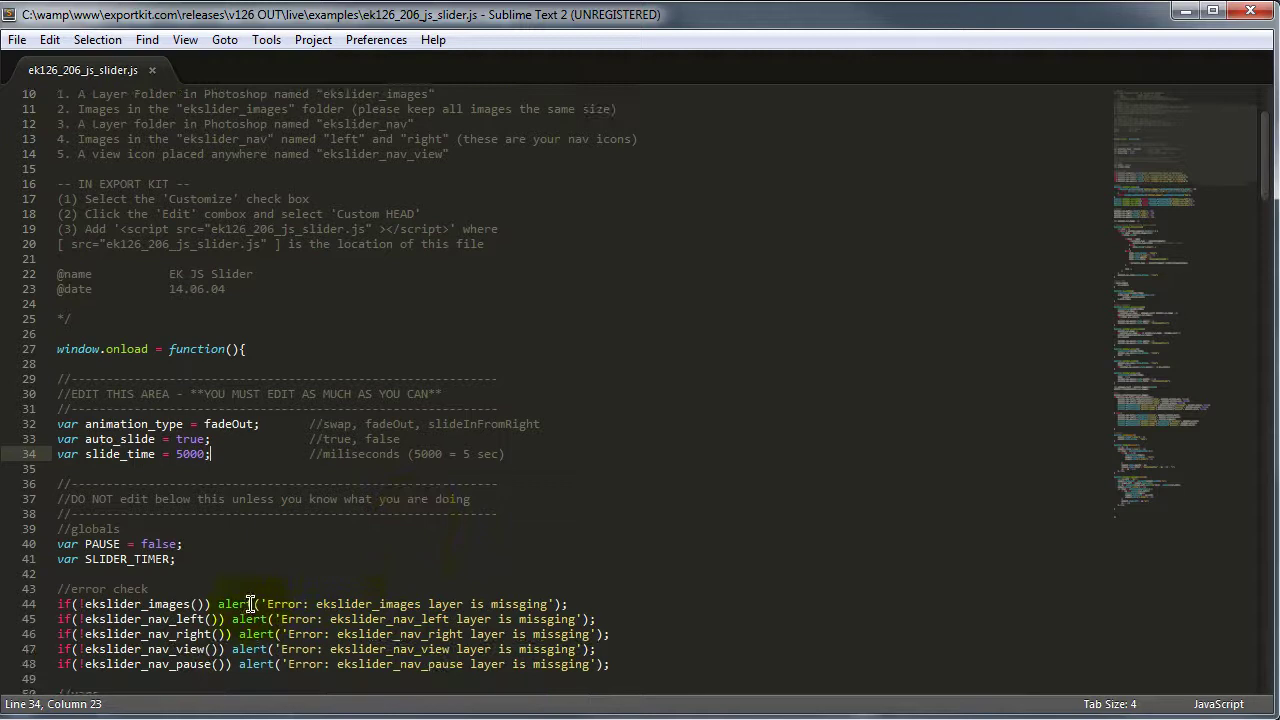
scroll(120, 607, down, 1)
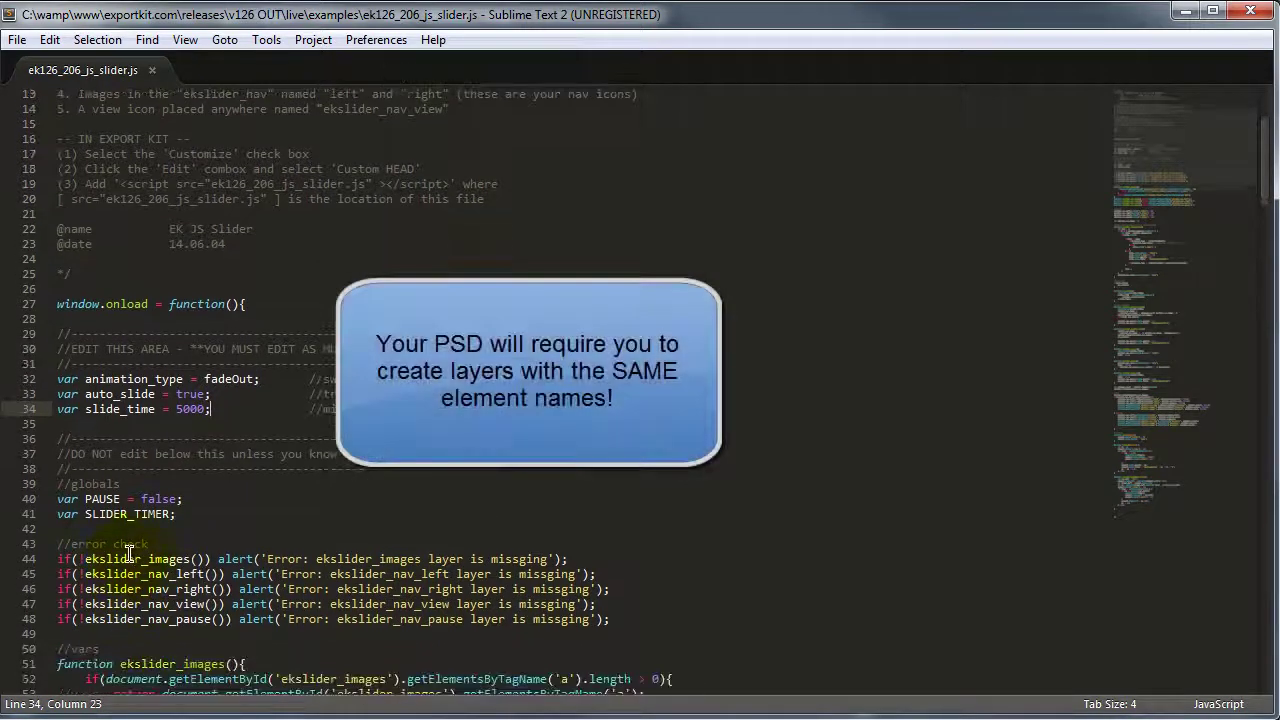
scroll(93, 597, up, 1)
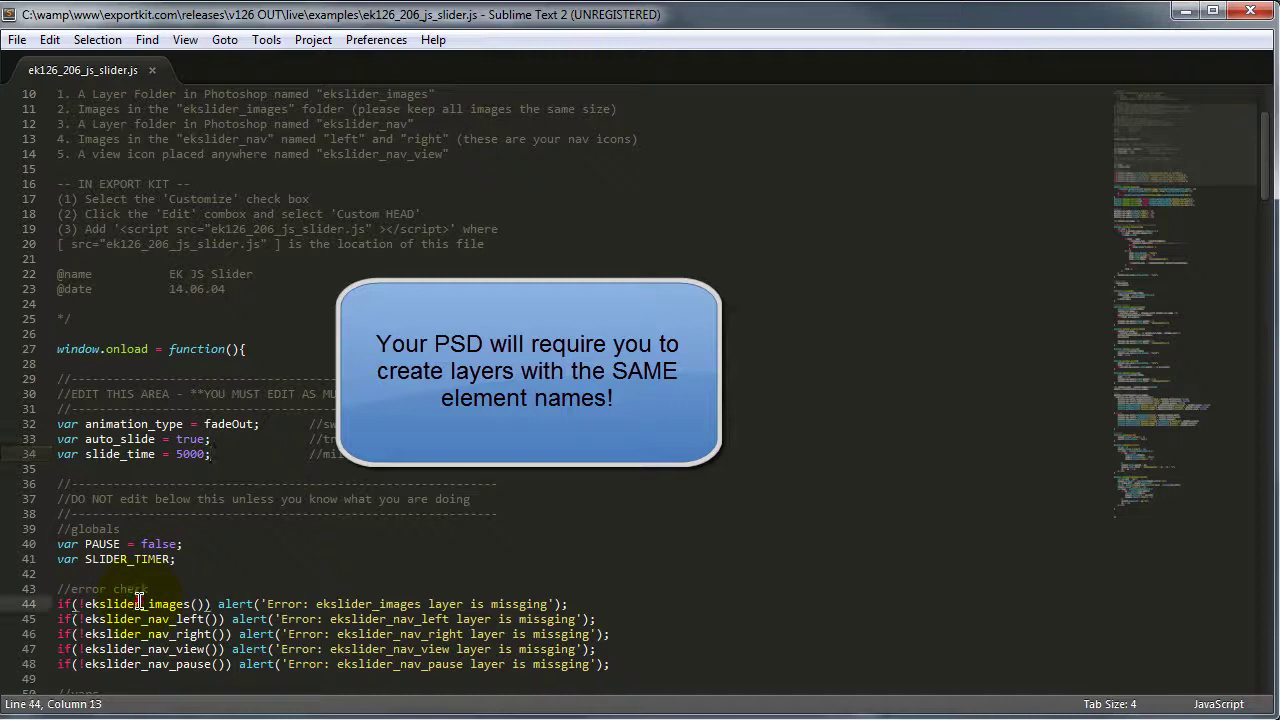
double_click(139, 603)
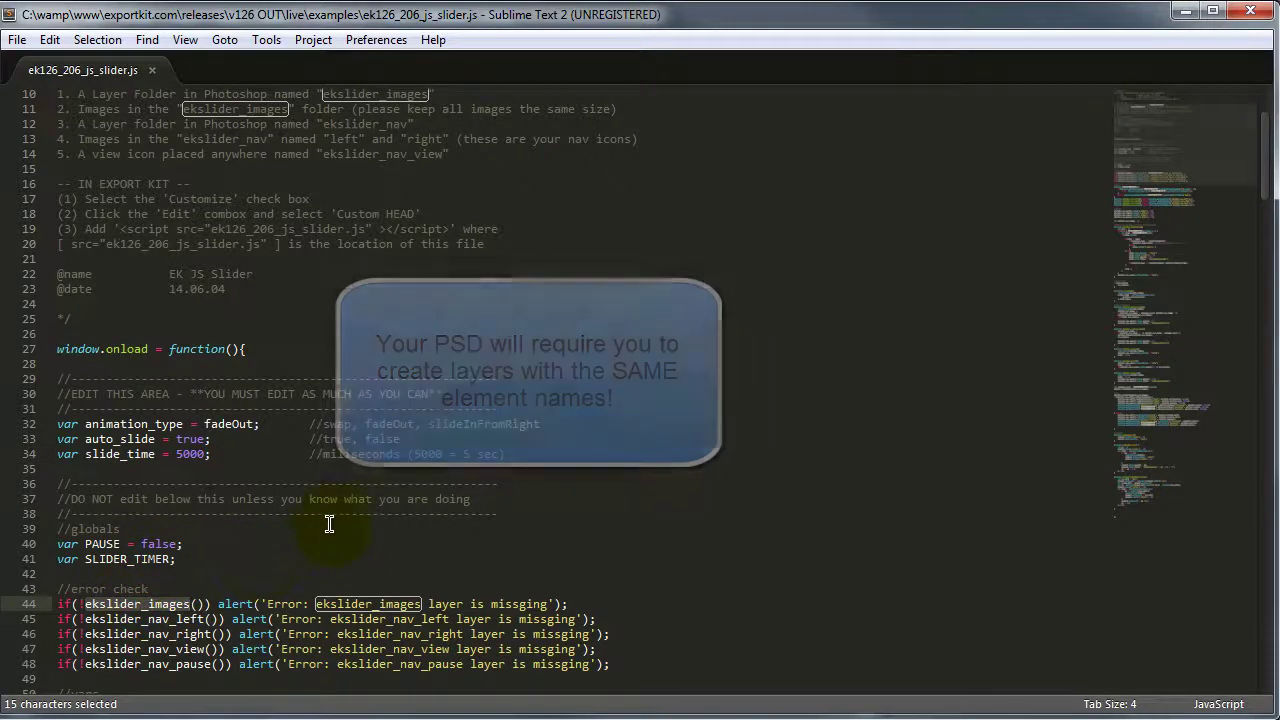
scroll(335, 528, up, 2)
scroll(332, 543, up, 1)
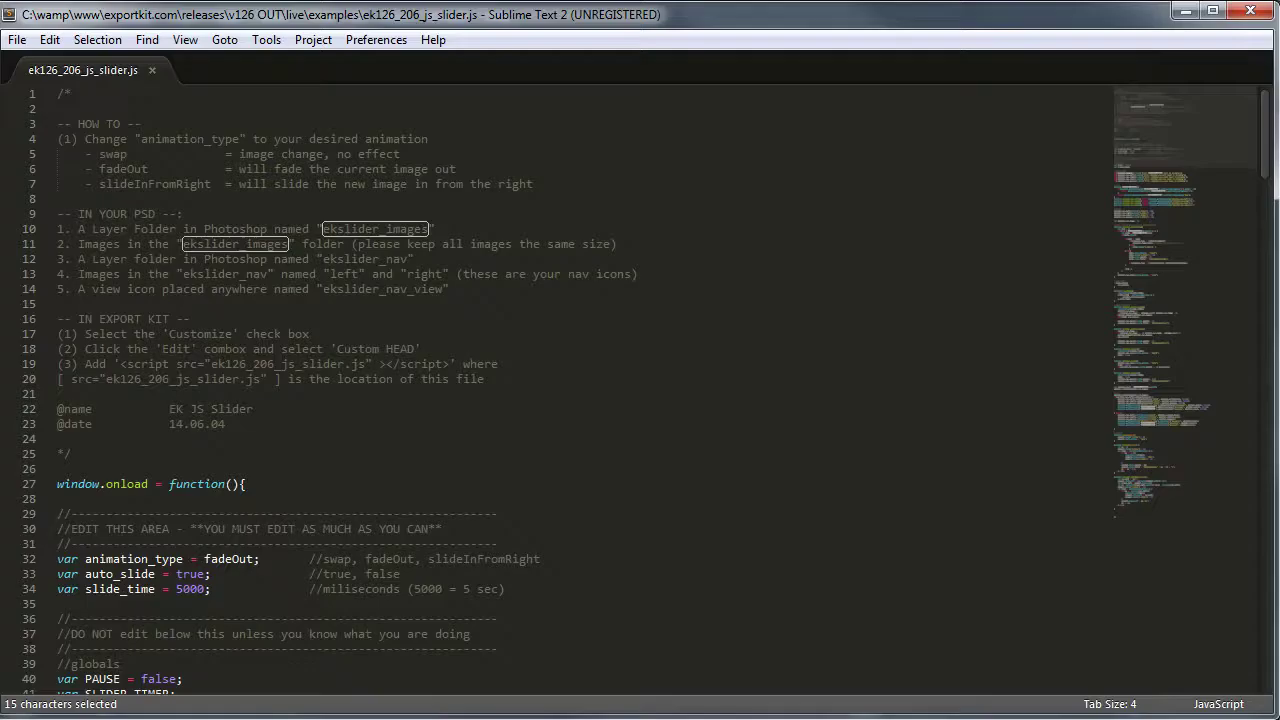
scroll(343, 543, down, 4)
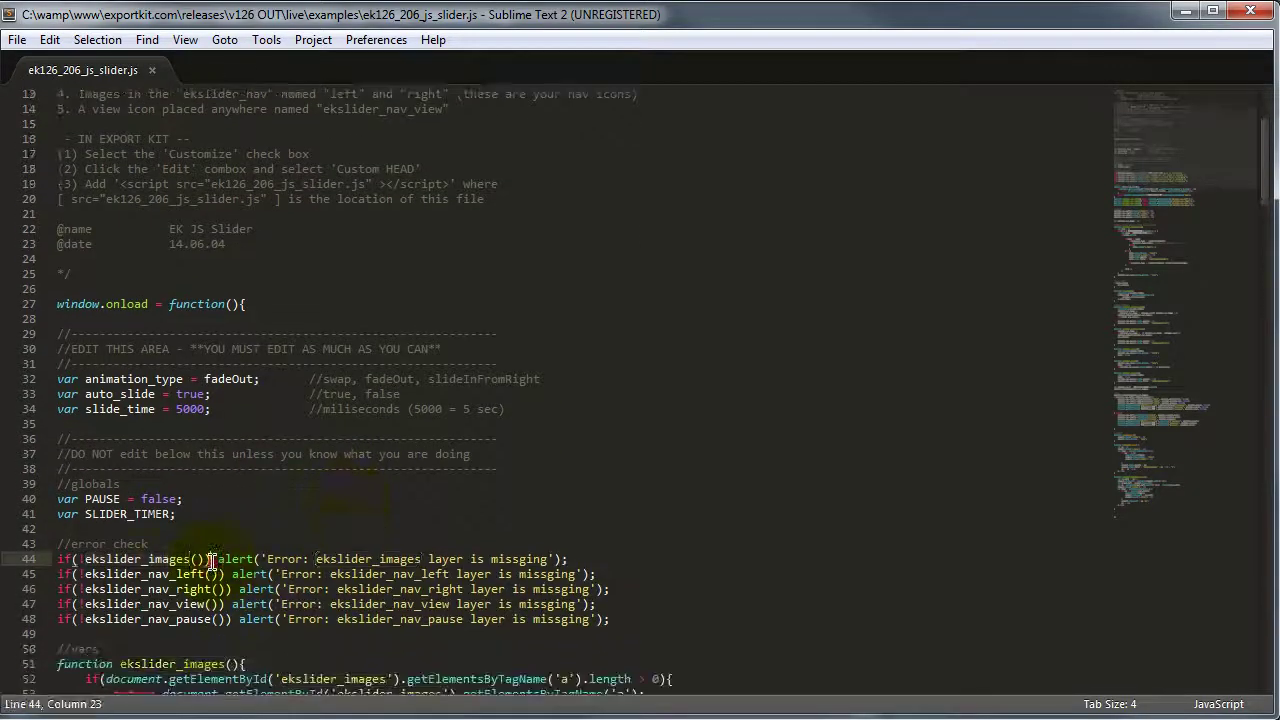
click(211, 559)
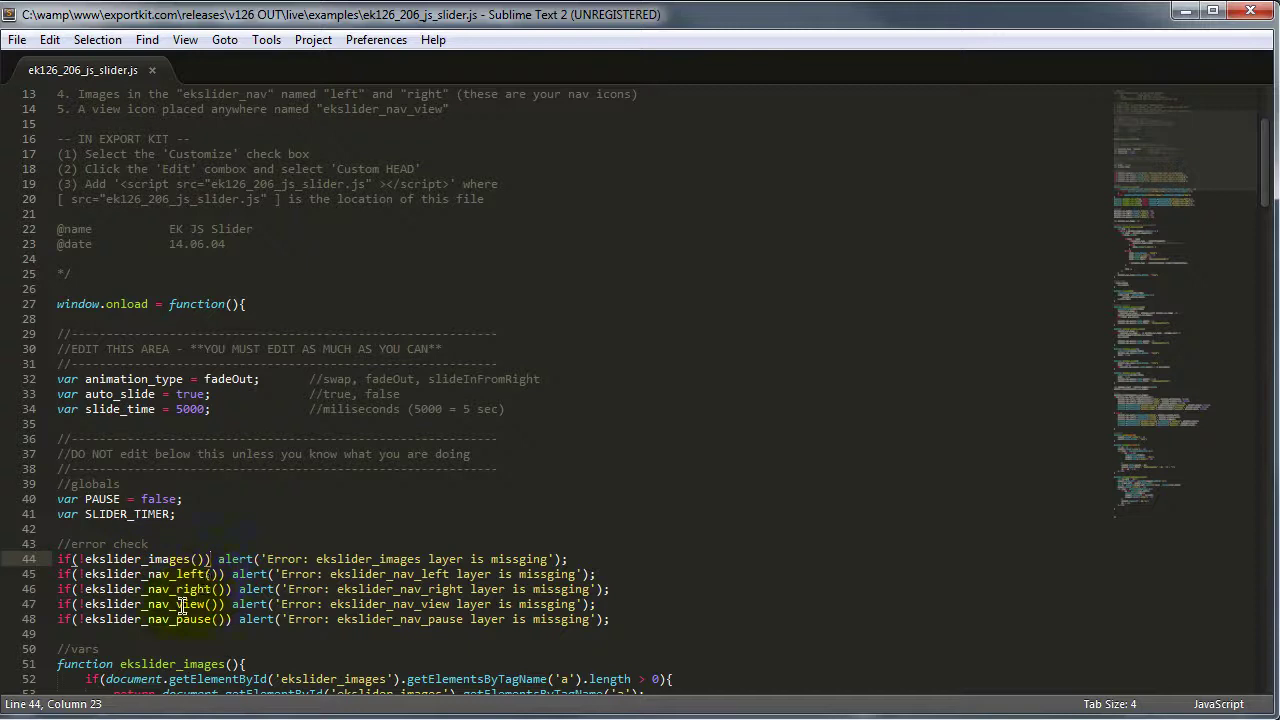
scroll(524, 482, up, 2)
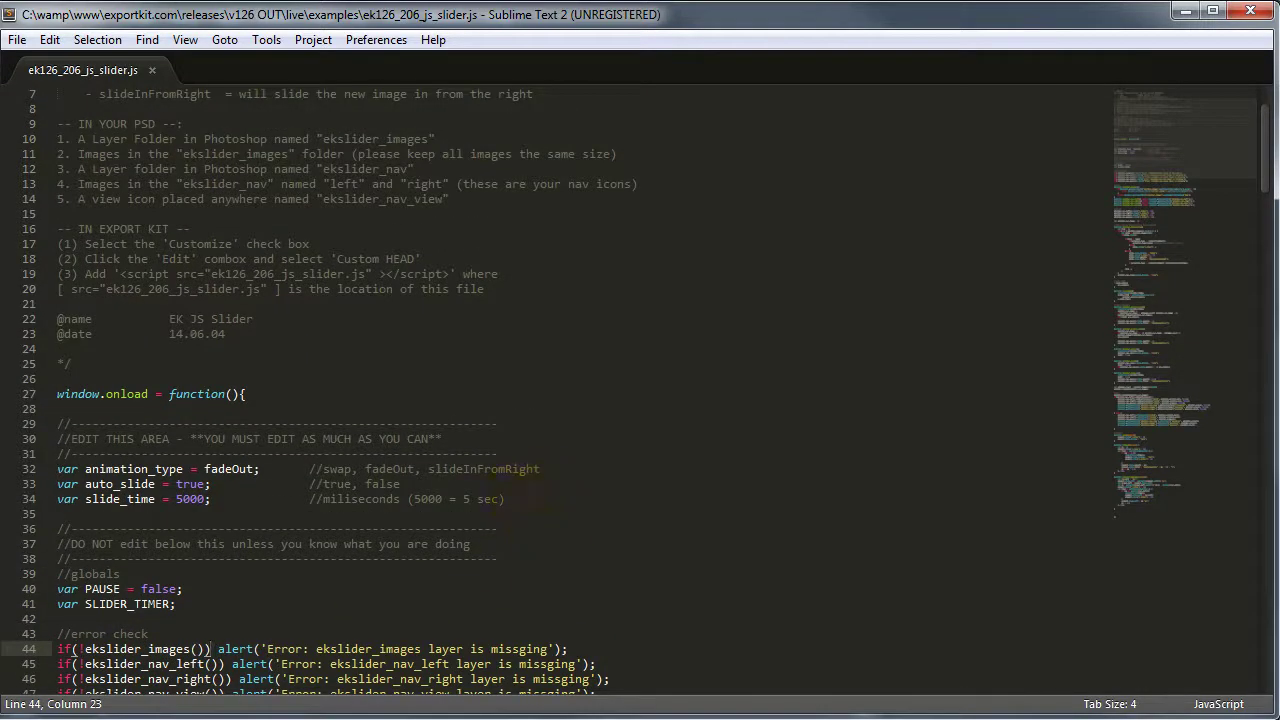
Back in Photoshop, open the Export Kit Suite panel past the trial screen.
key(alt+Tab)
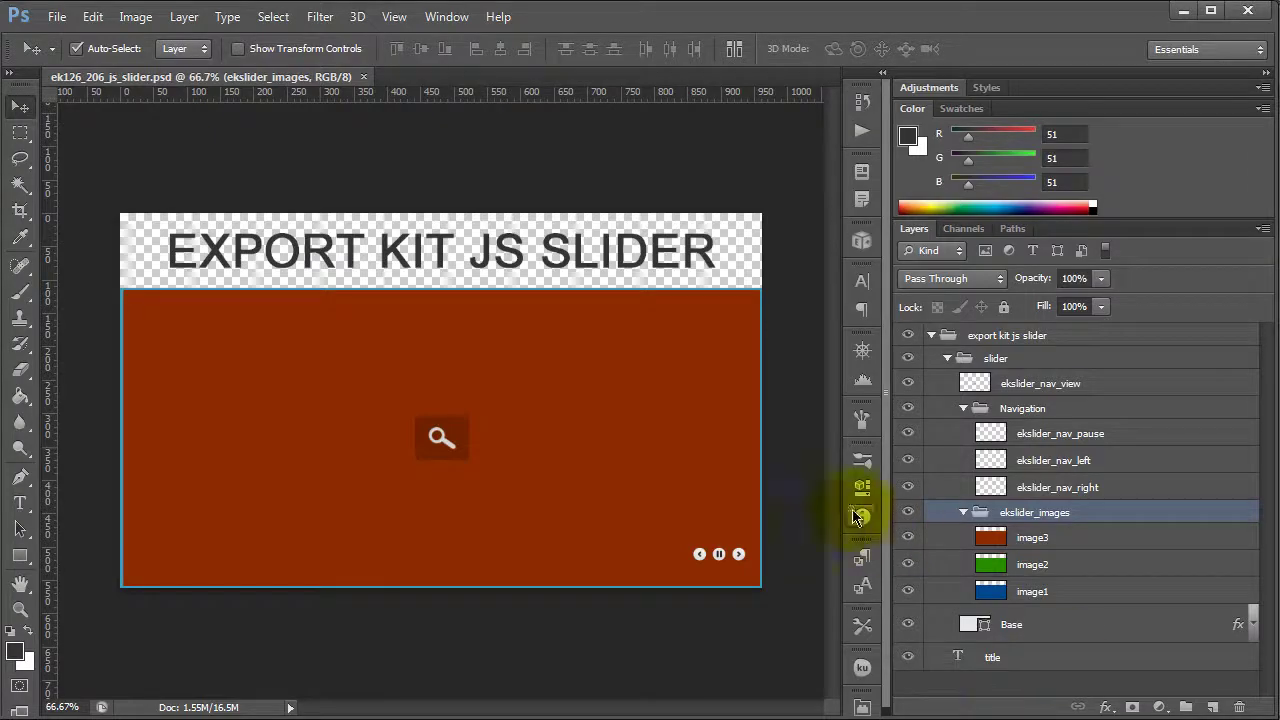
click(861, 241)
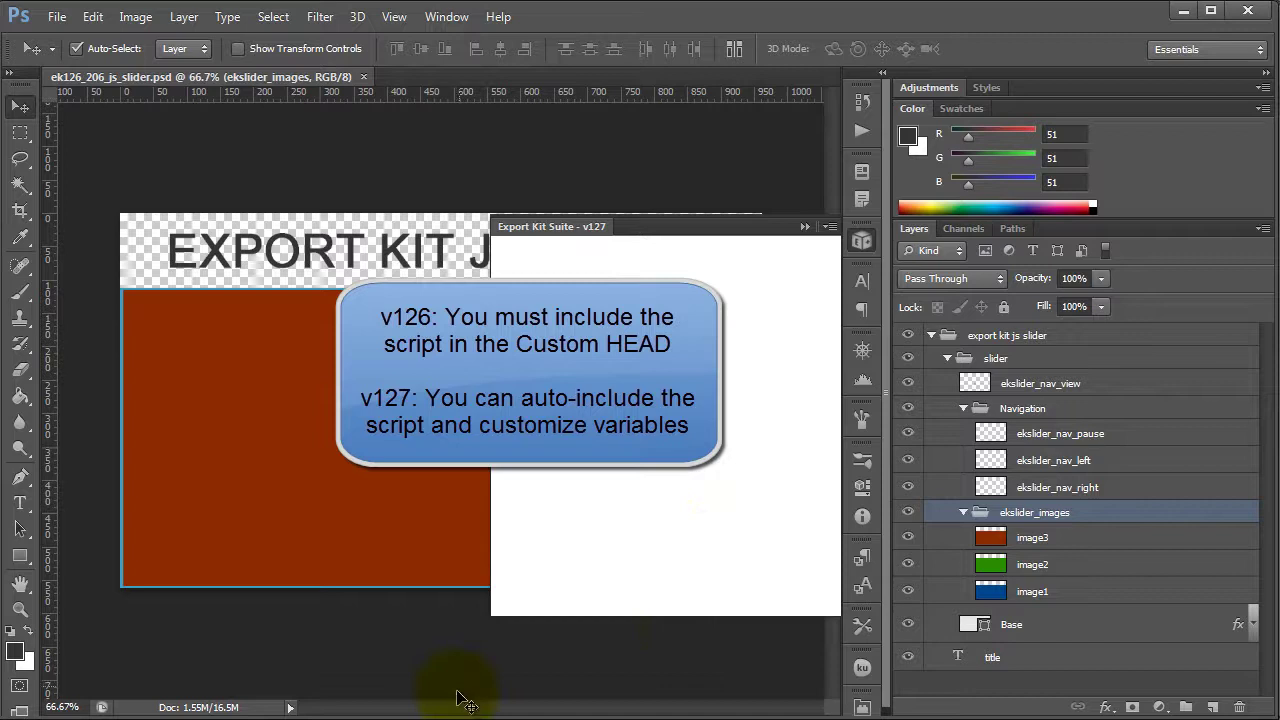
click(698, 597)
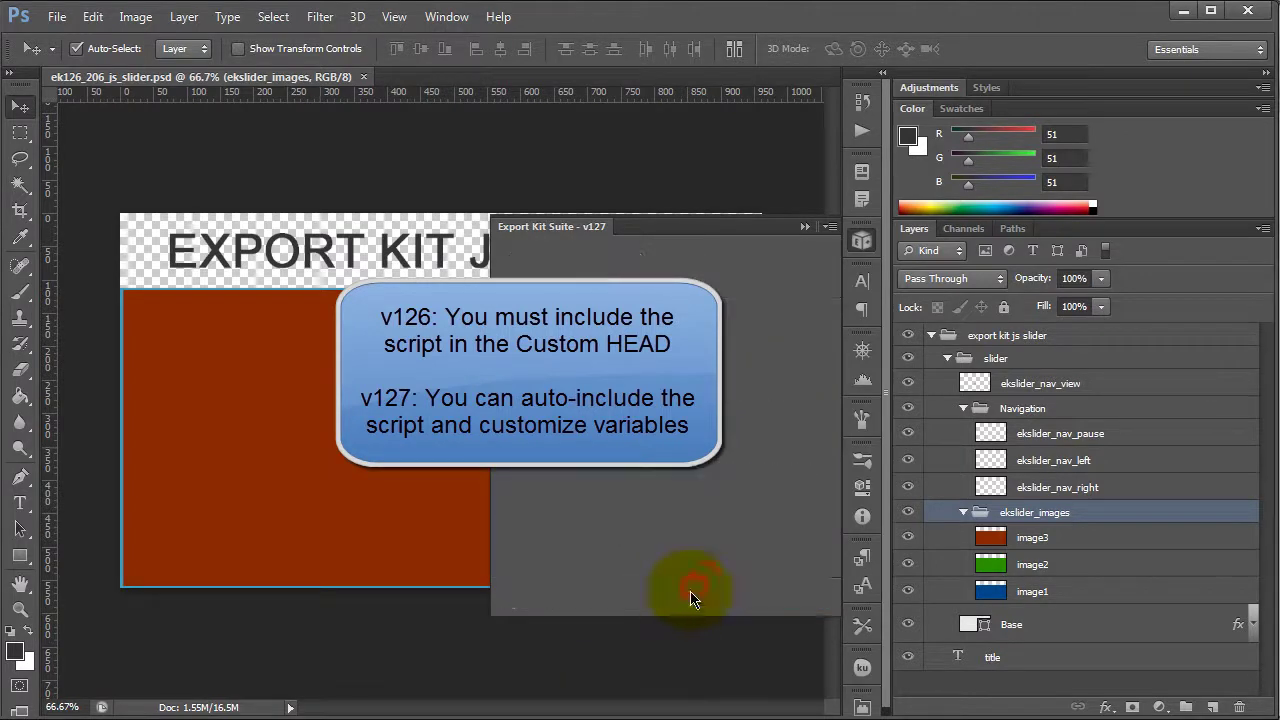
Set the export type to HTML5, enable Customize, and select the Custom HEAD section.
click(750, 256)
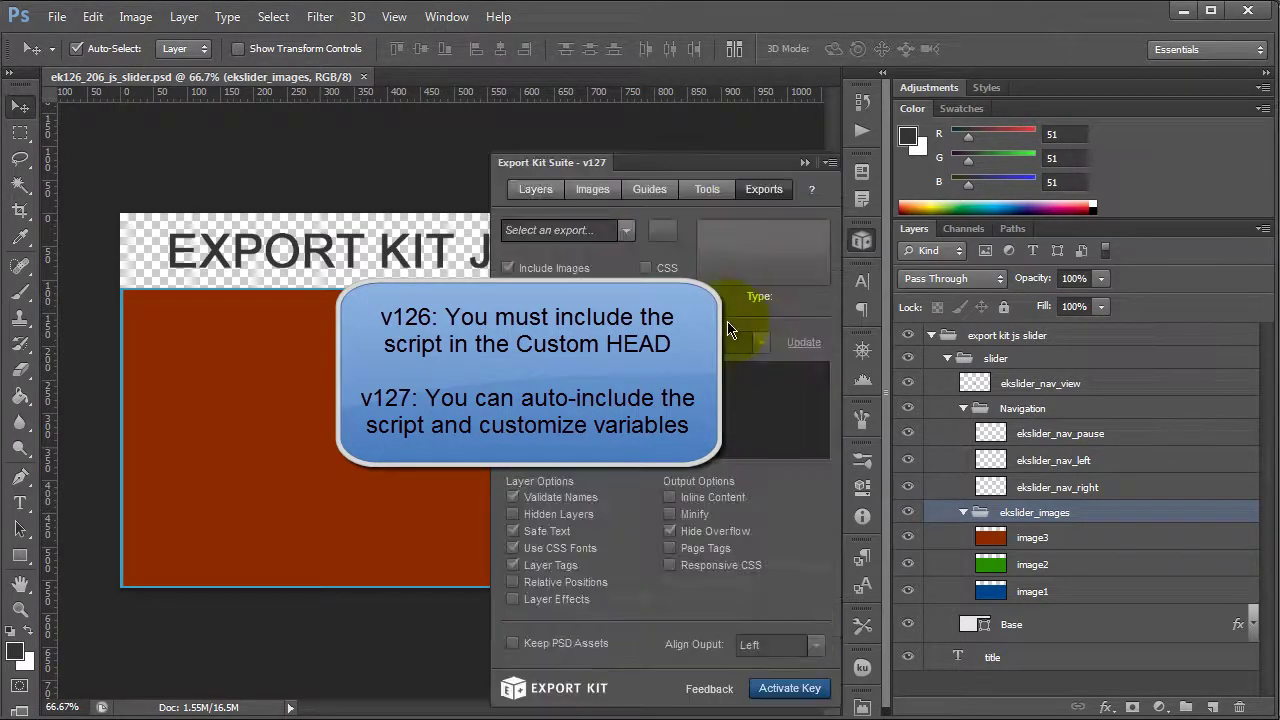
click(620, 233)
click(560, 273)
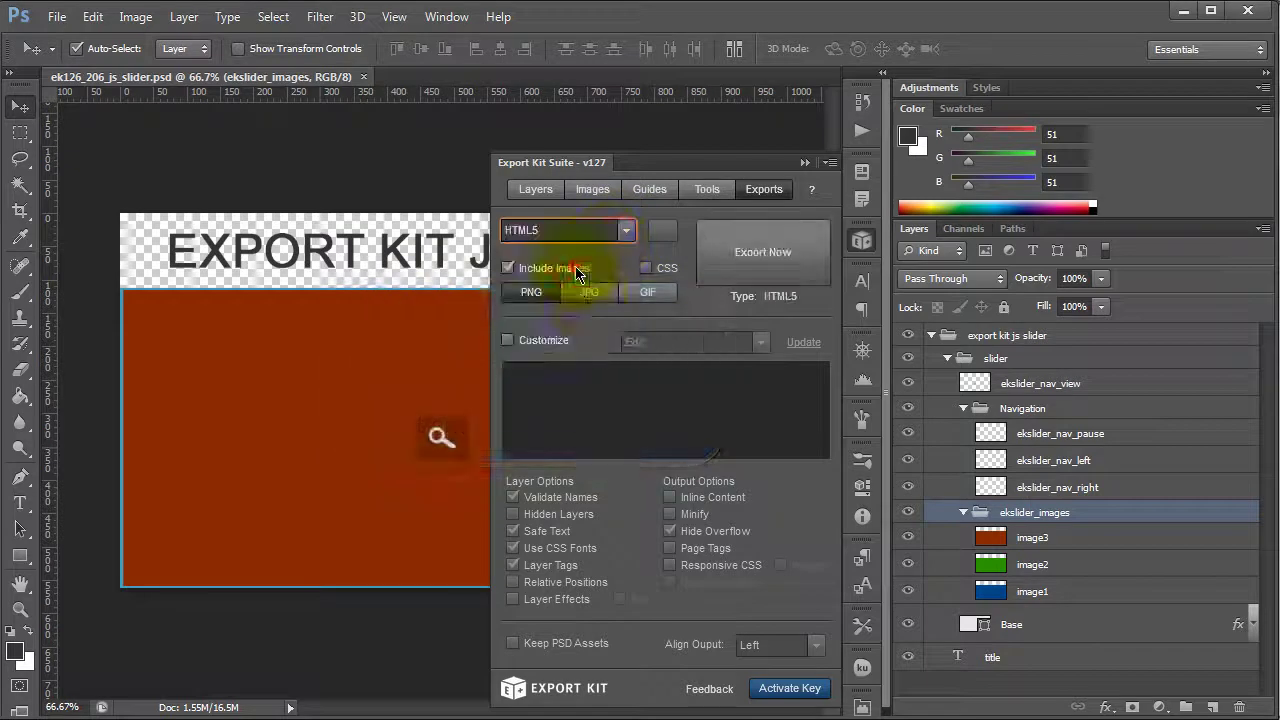
click(540, 338)
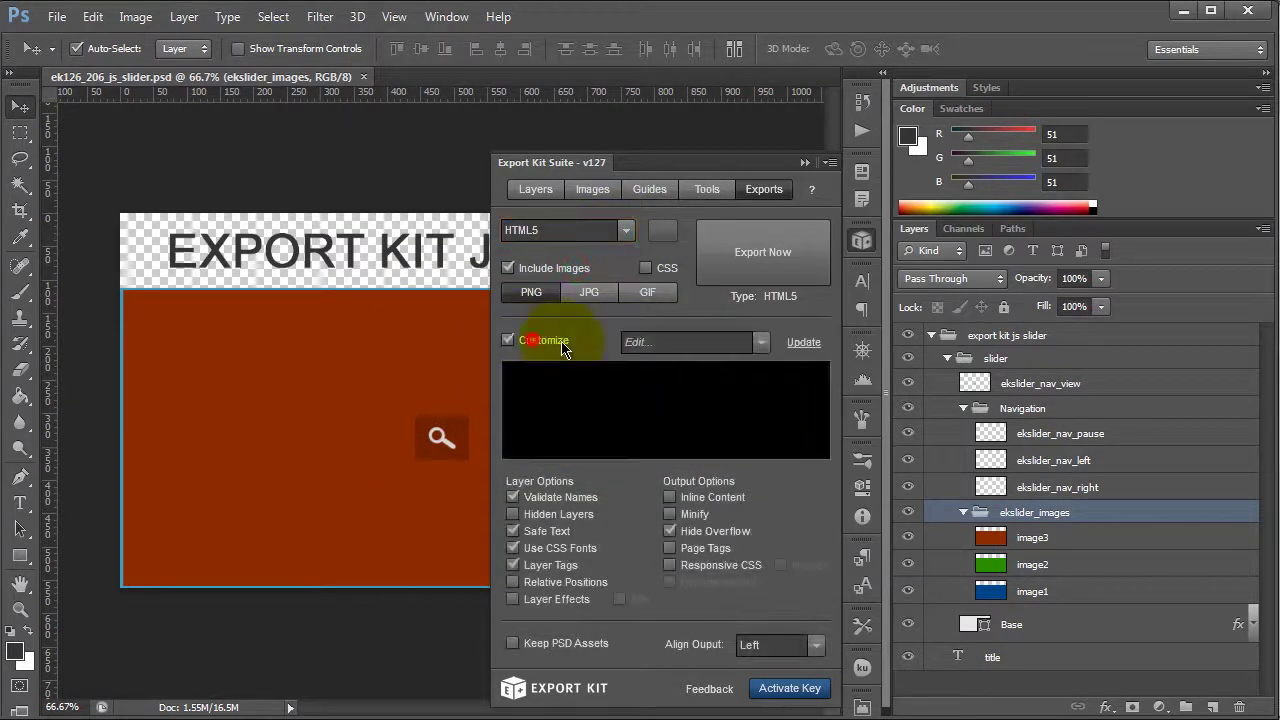
click(760, 344)
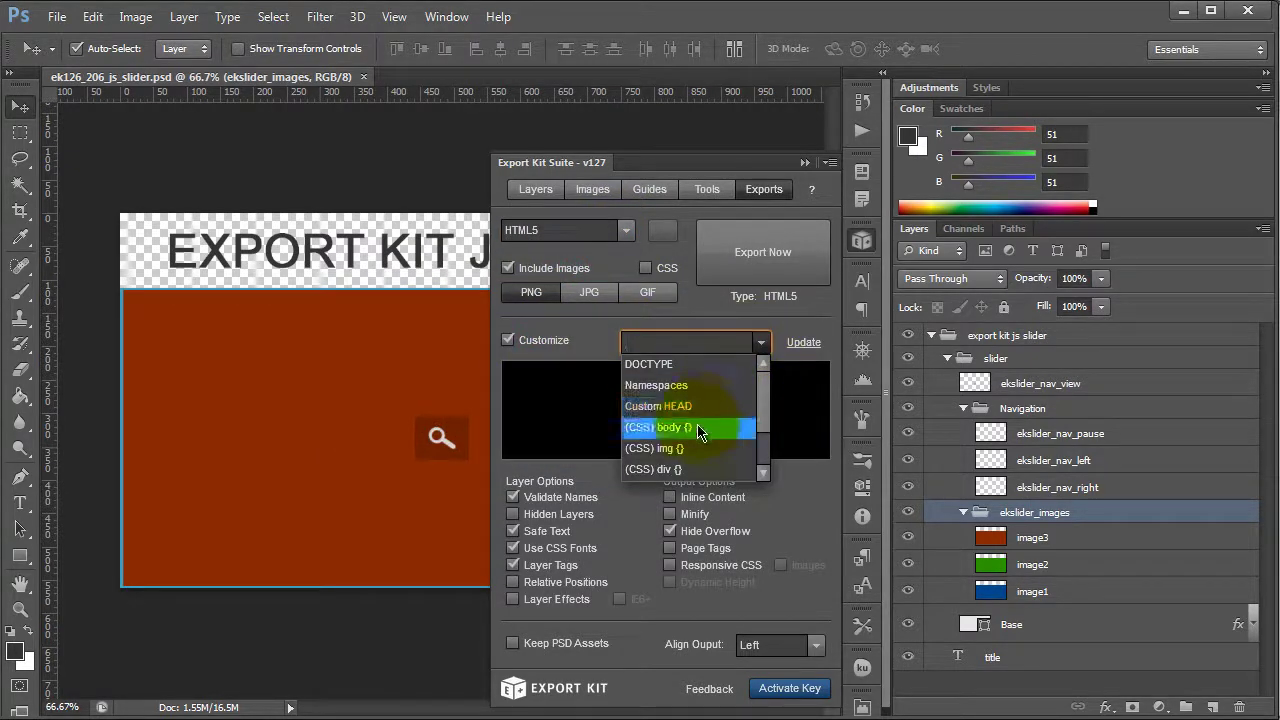
click(740, 406)
click(756, 389)
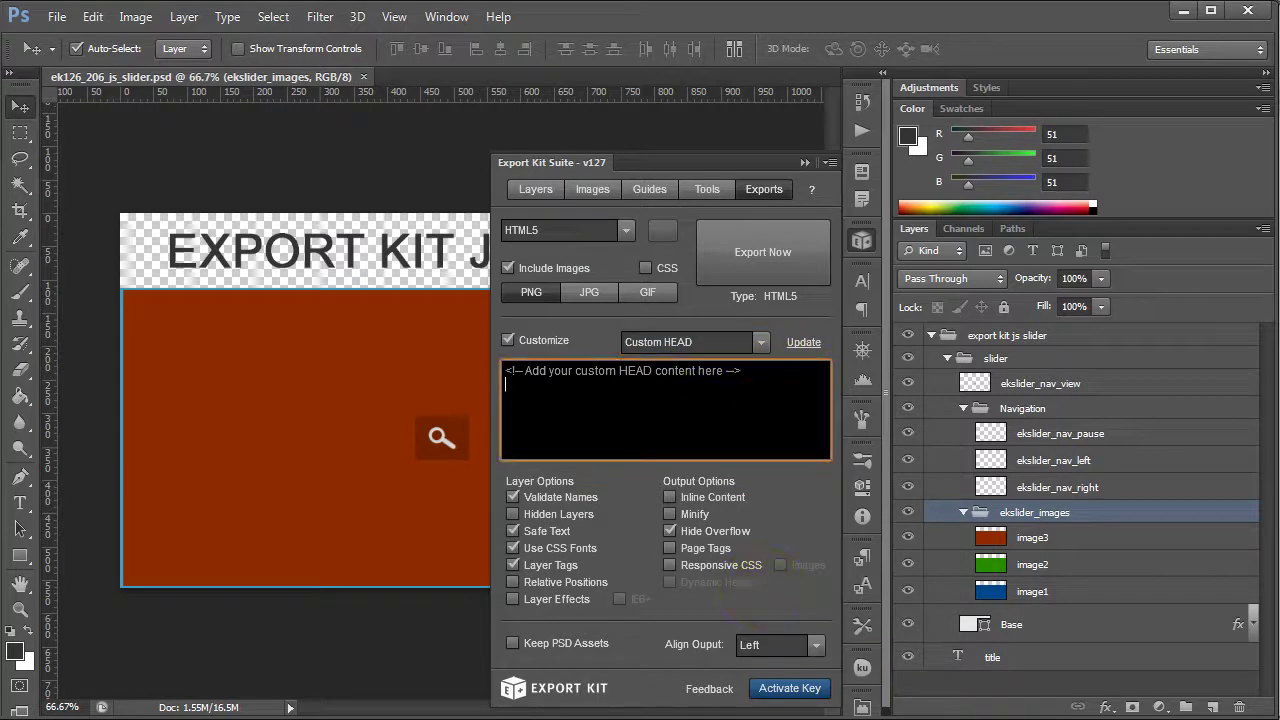
key(alt+Tab)
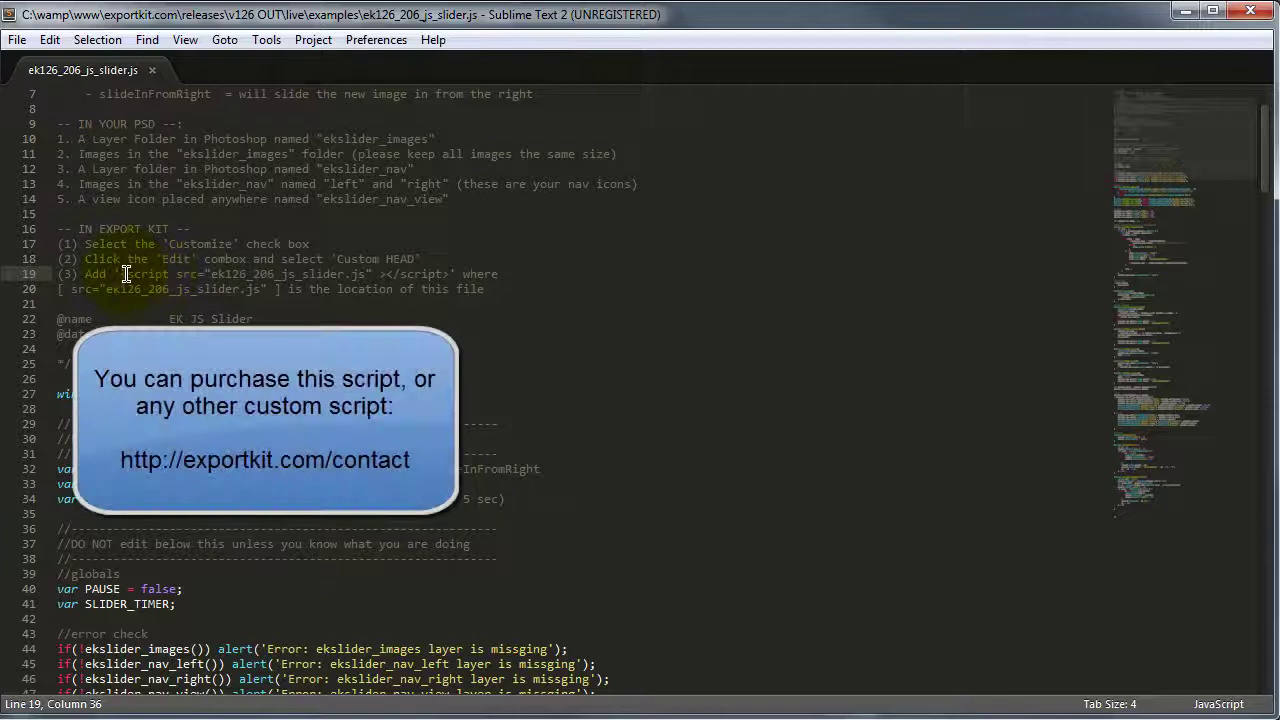
Copy the ek126_206_js_slider.js script tag from line 19.
shift+click(448, 274)
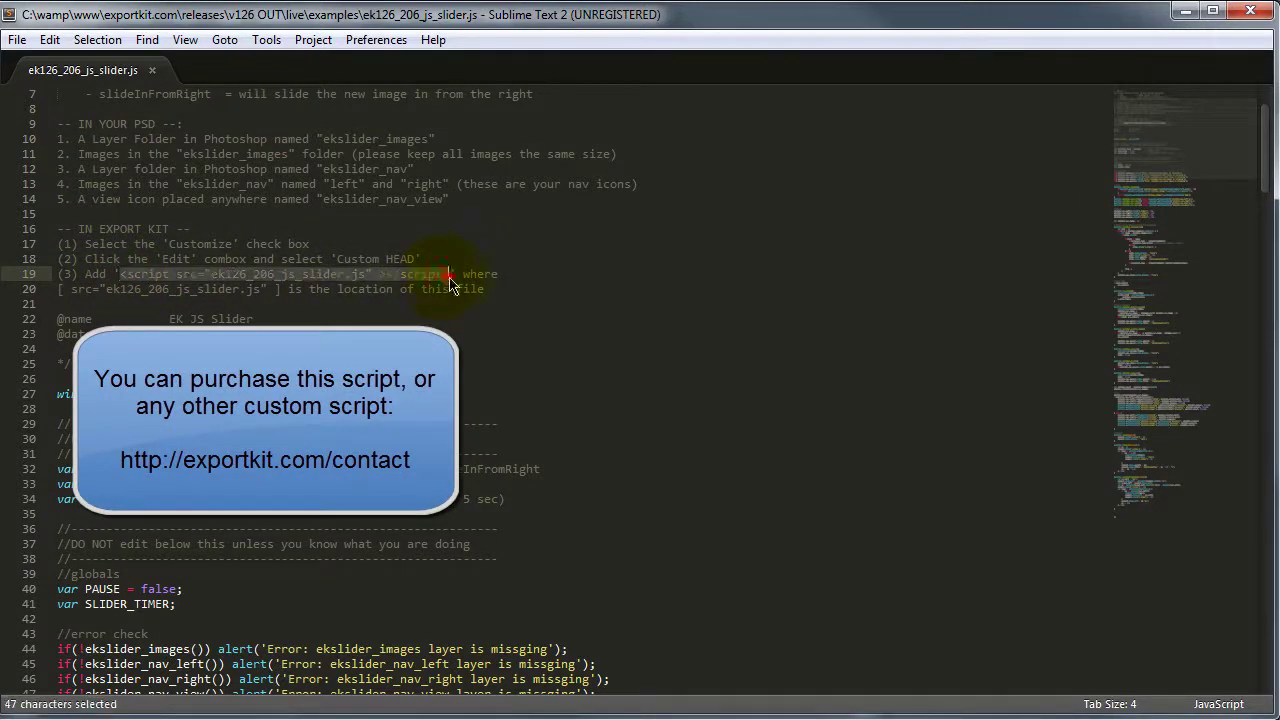
key(ctrl+c)
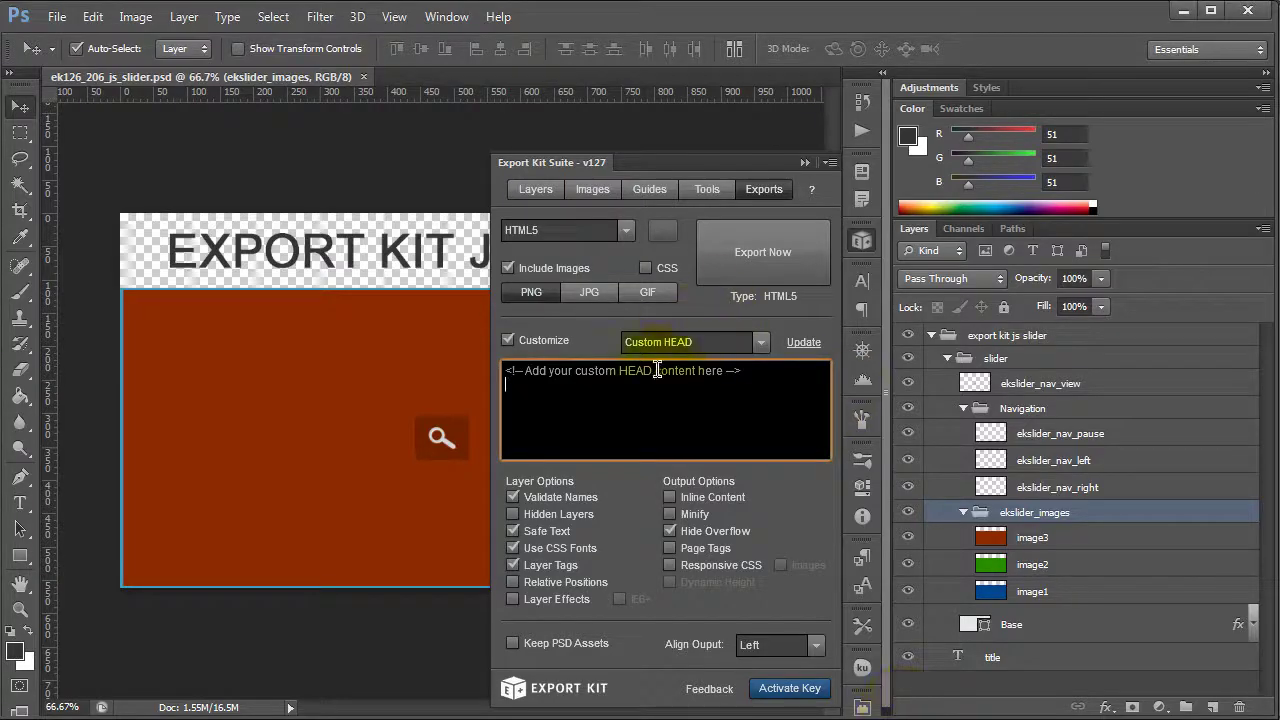
Paste the slider script tag into Export Kit's Custom HEAD and apply it with Update.
click(631, 394)
key(ctrl+v)
click(728, 424)
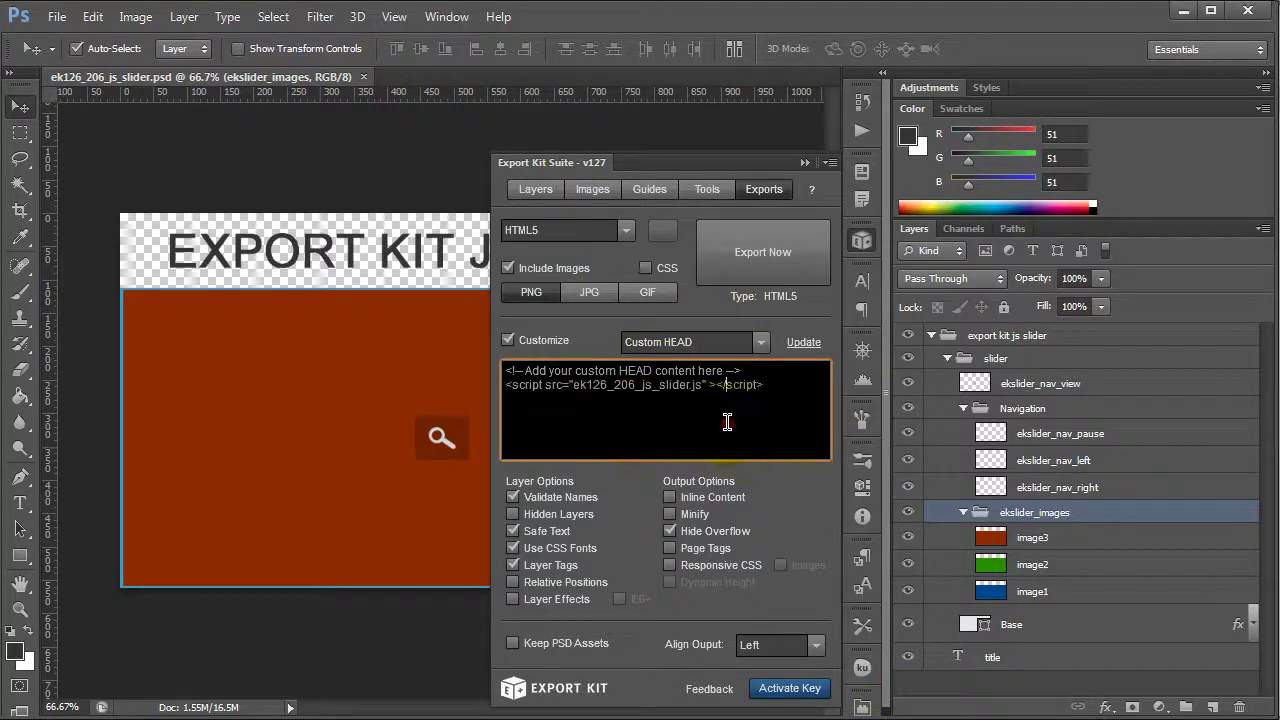
click(795, 382)
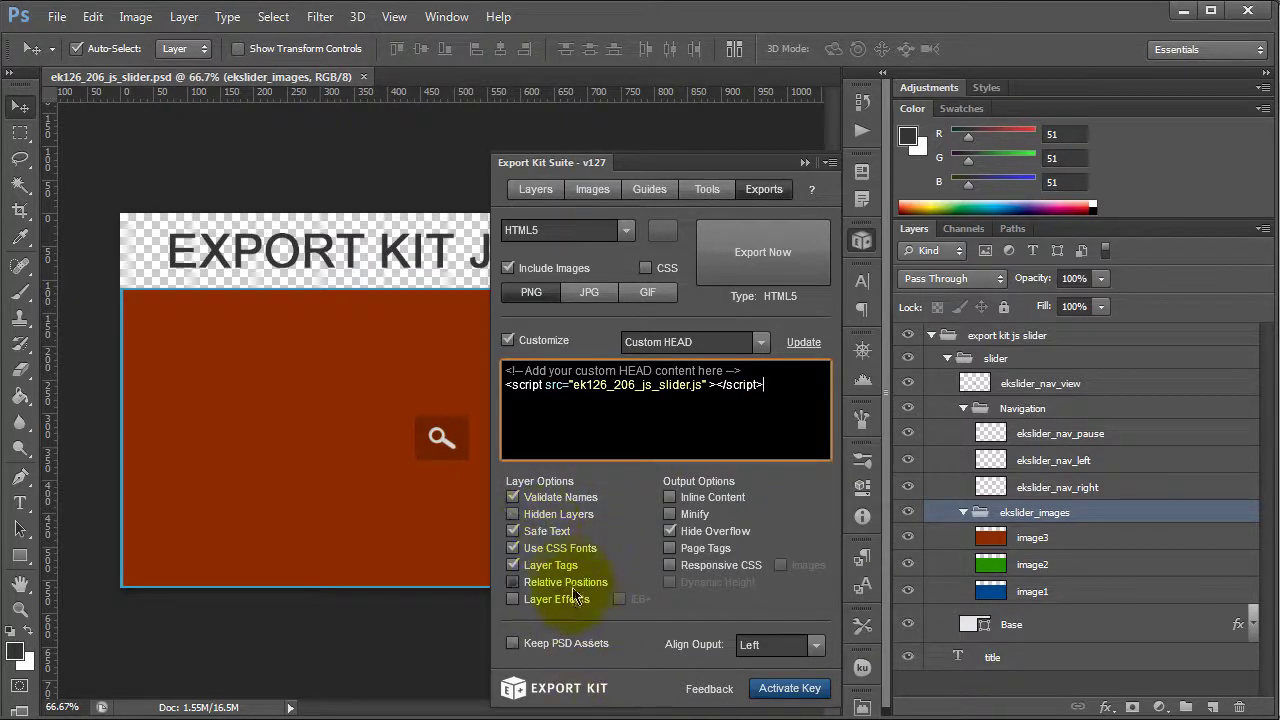
Enable Relative Positions and Layer Effects, then export the HTML5 page.
click(540, 582)
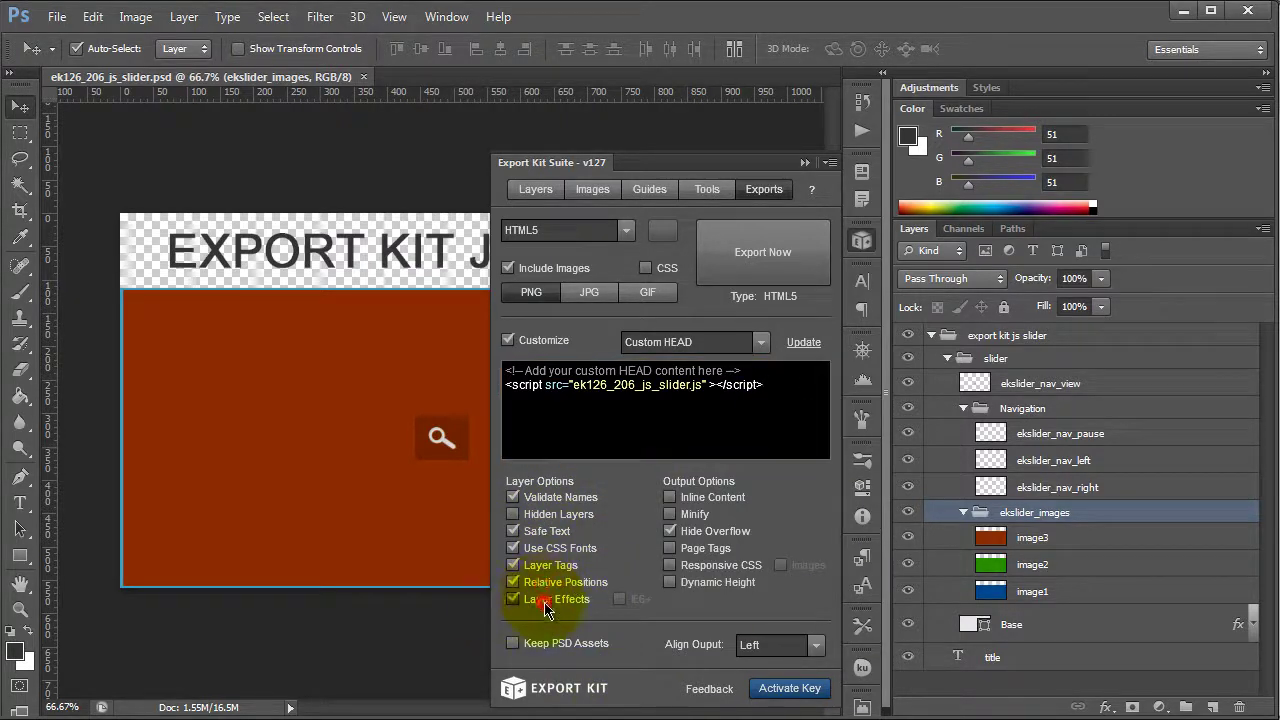
click(545, 600)
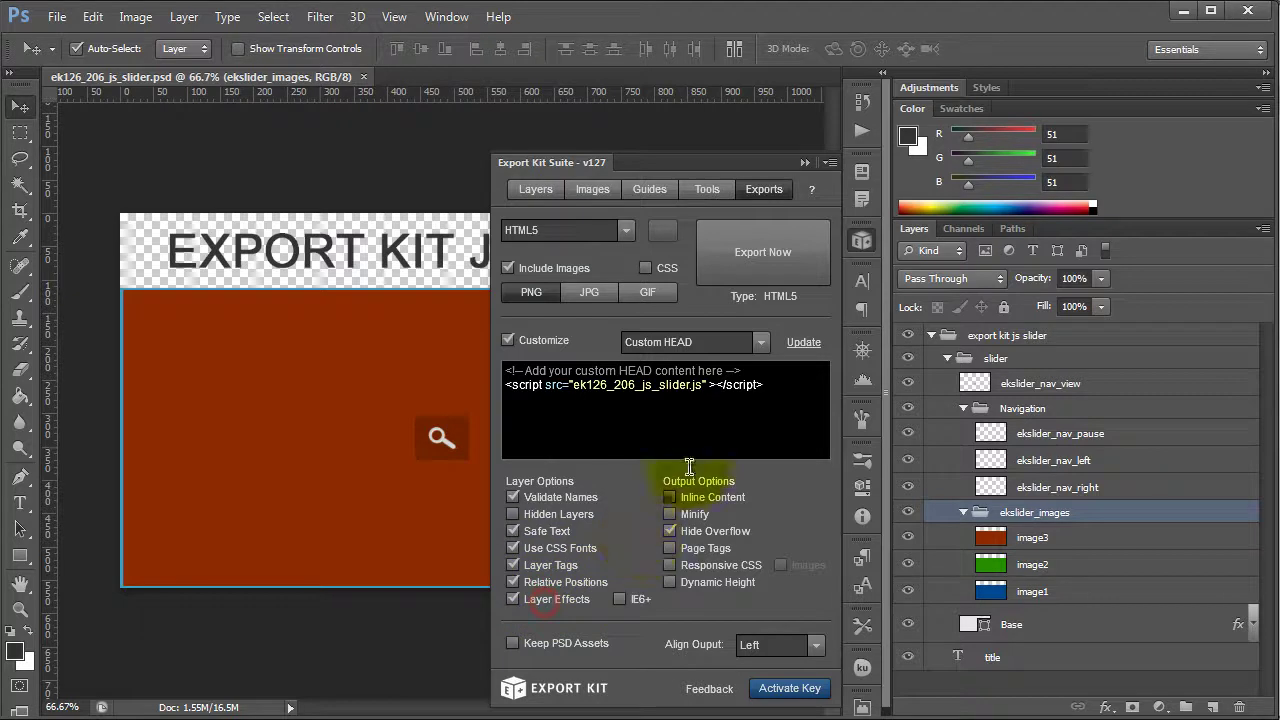
click(754, 238)
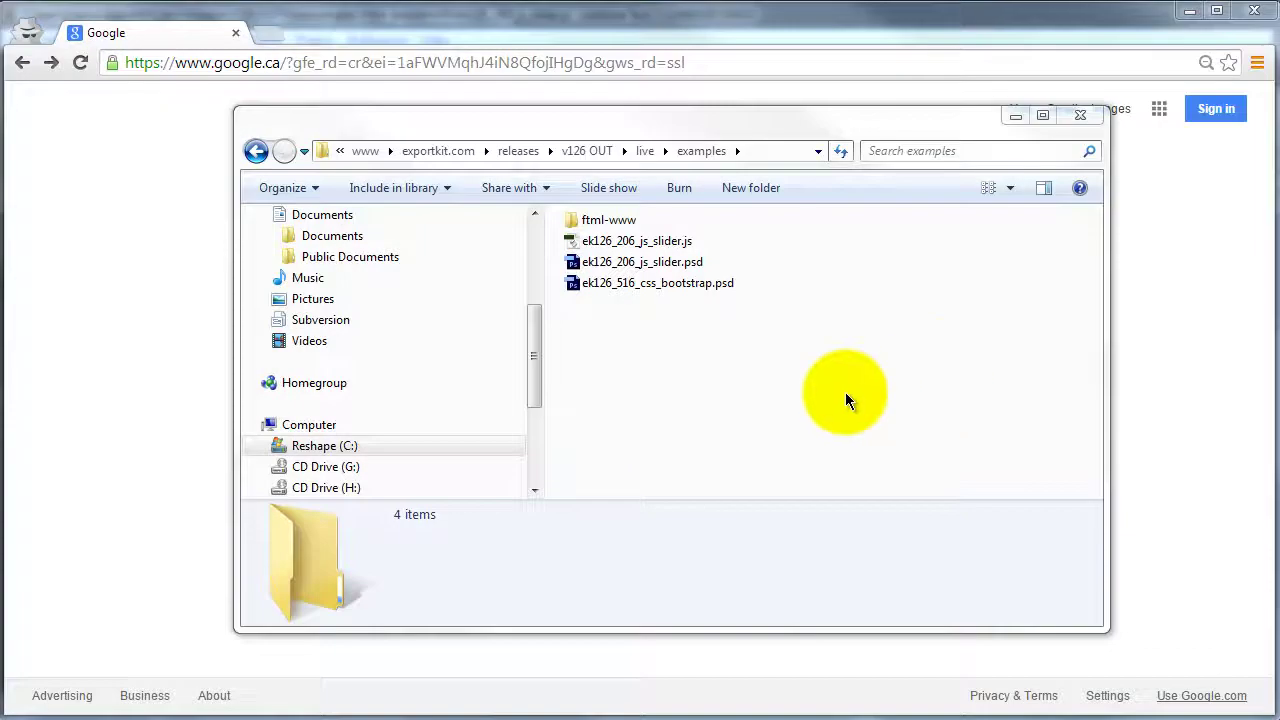
Paste ek126_206_js_slider.js into the ftml-www > html5 output folder.
click(670, 242)
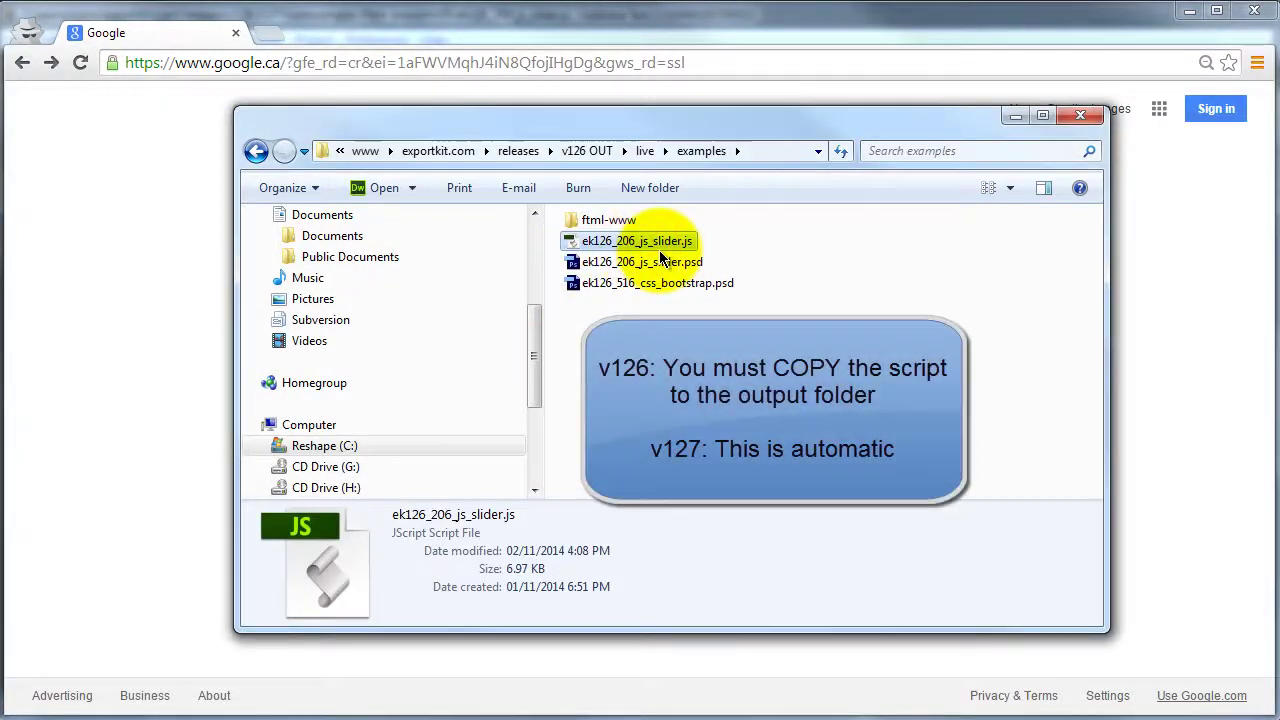
double_click(600, 221)
double_click(598, 246)
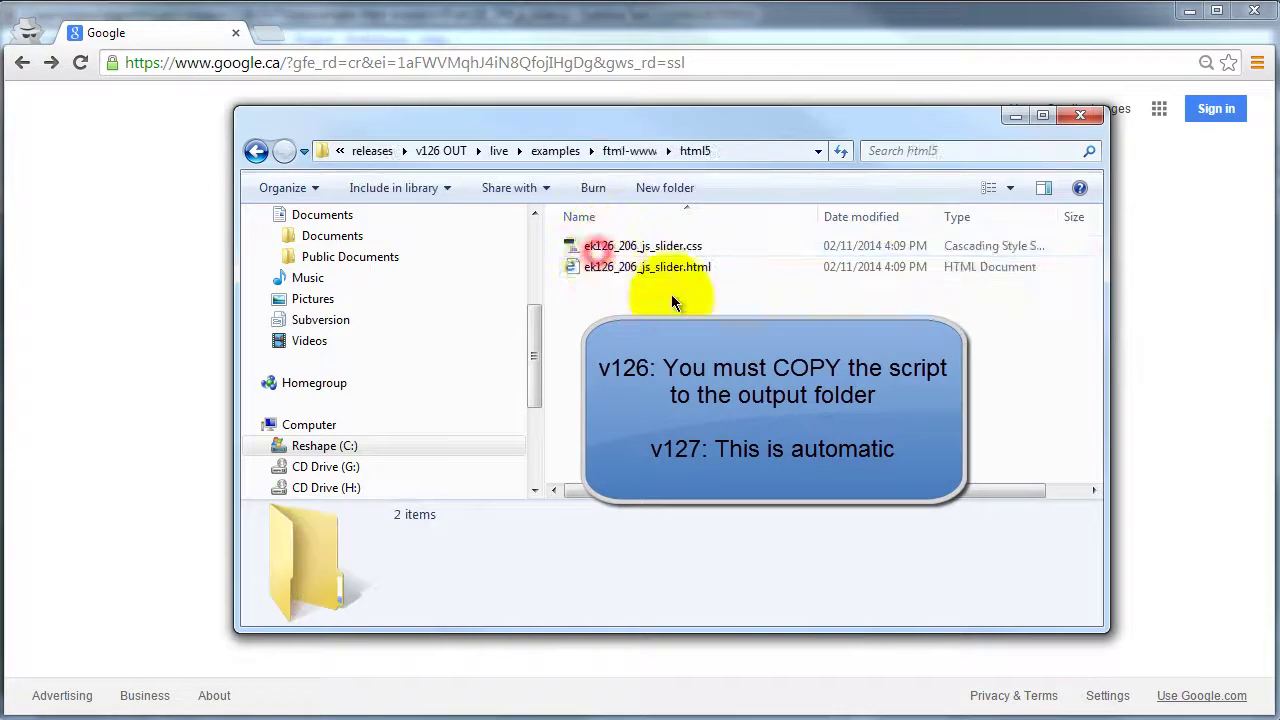
key(ctrl+v)
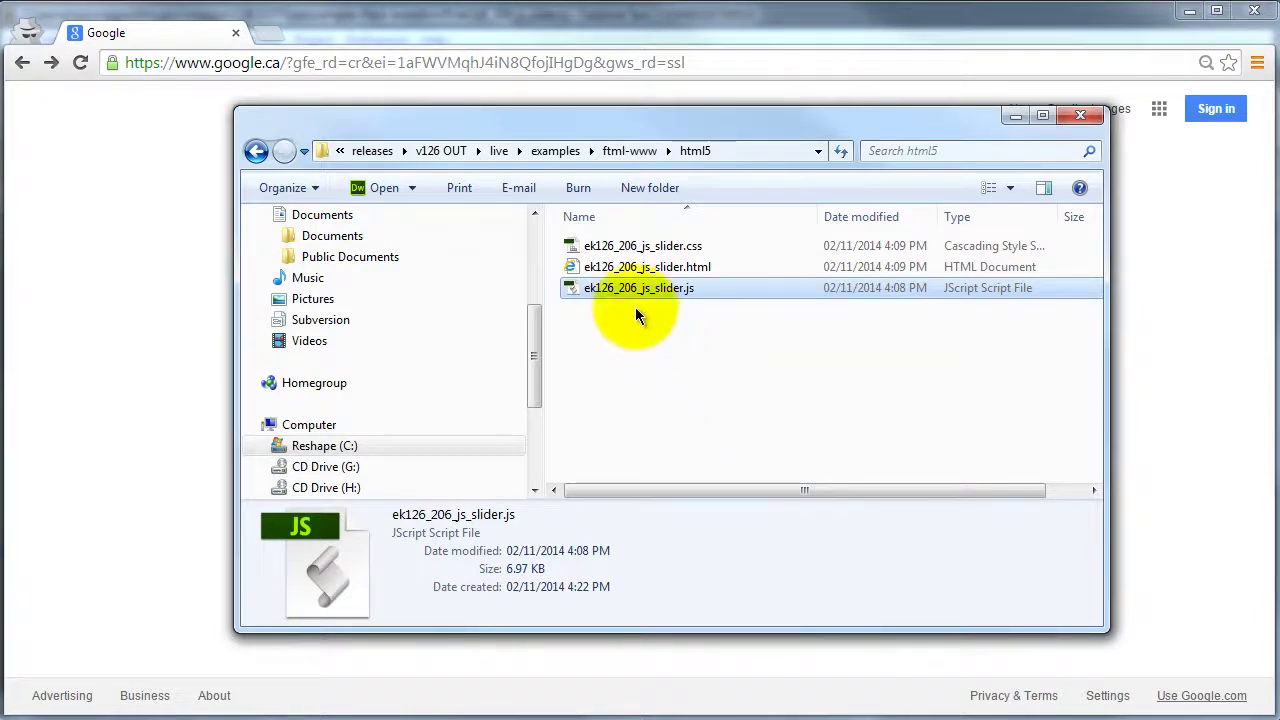
Drag the exported ek126_206_js_slider.html onto Chrome to load it.
click(637, 341)
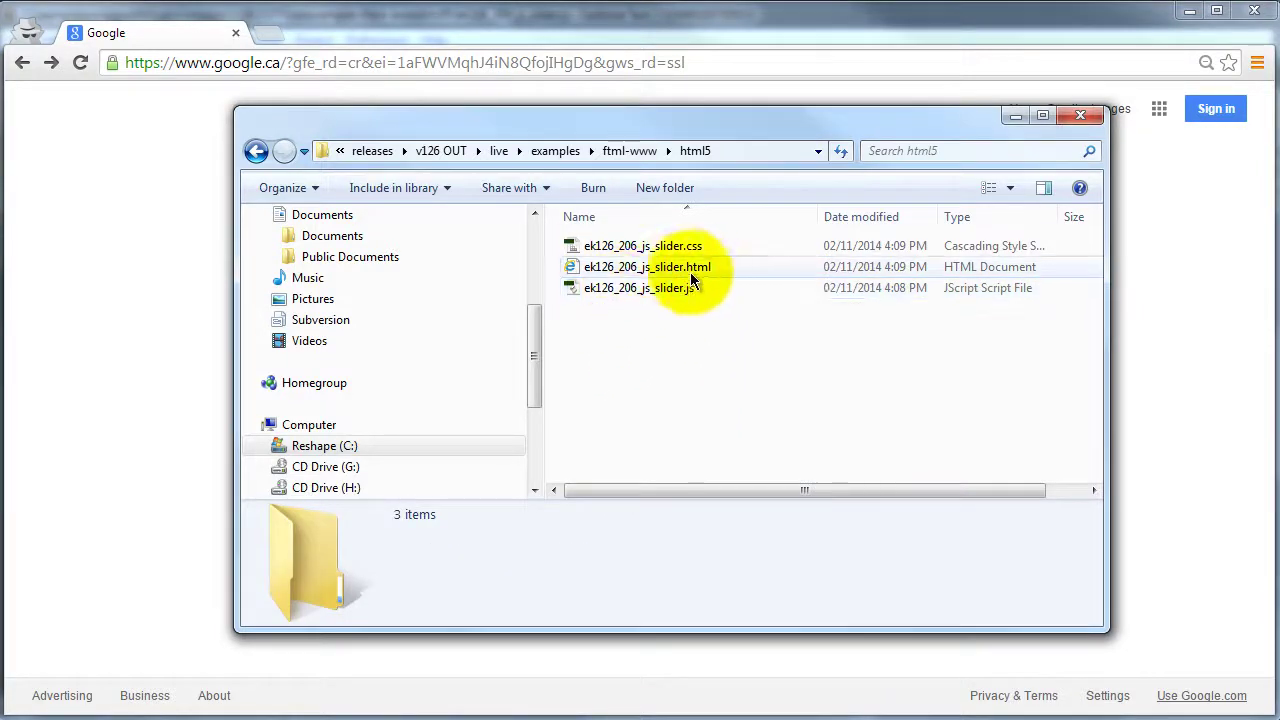
click(651, 272)
drag(651, 272, 146, 264)
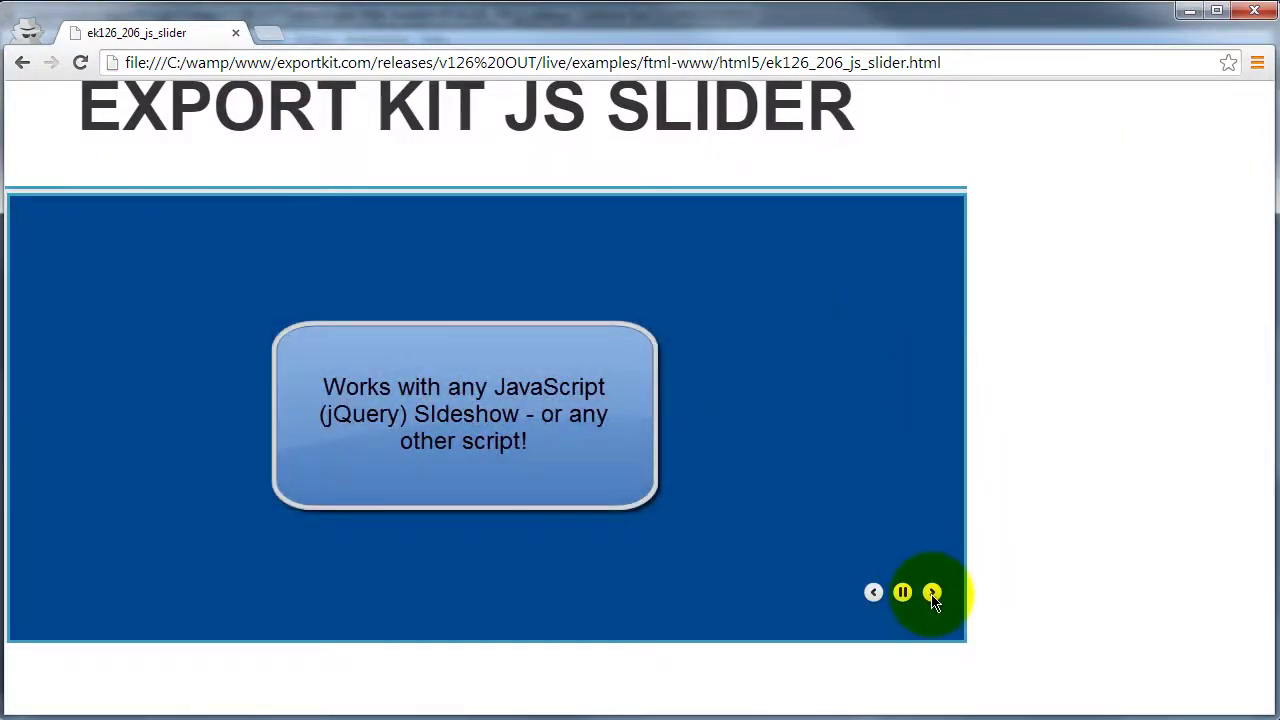
Advance the slider three times through the green, olive and brown slides, then return to Photoshop.
click(932, 593)
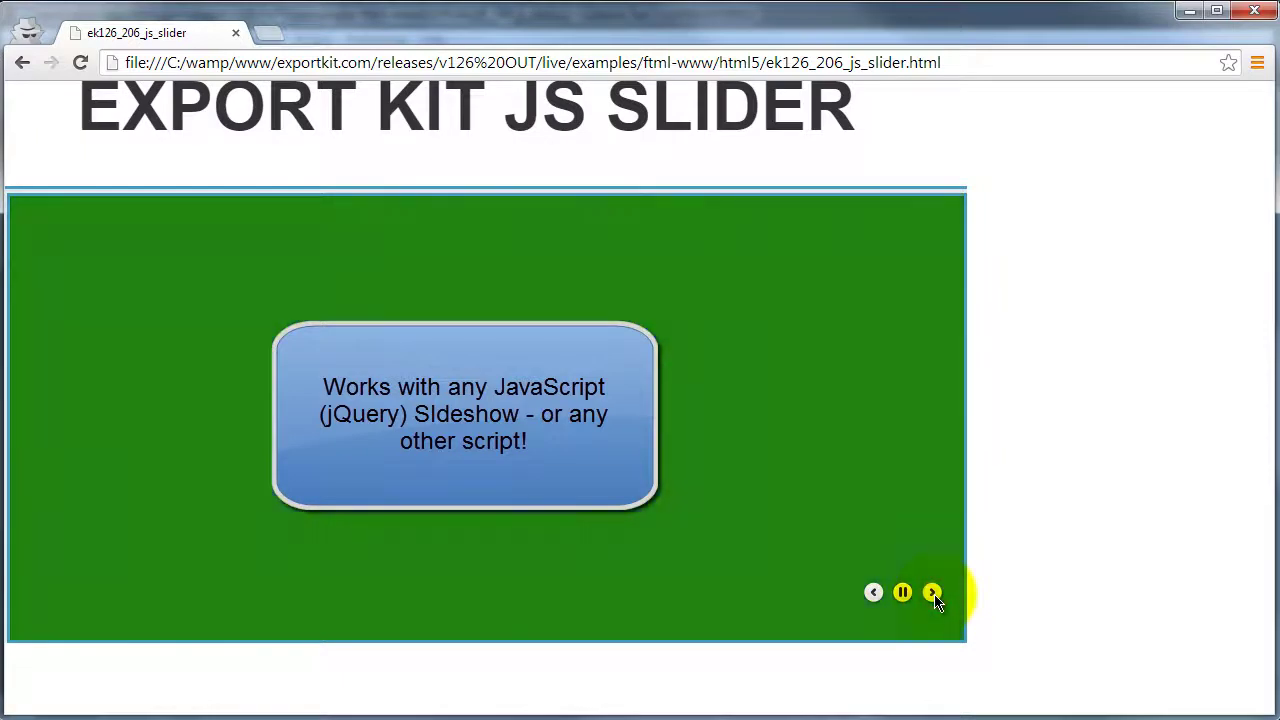
click(932, 593)
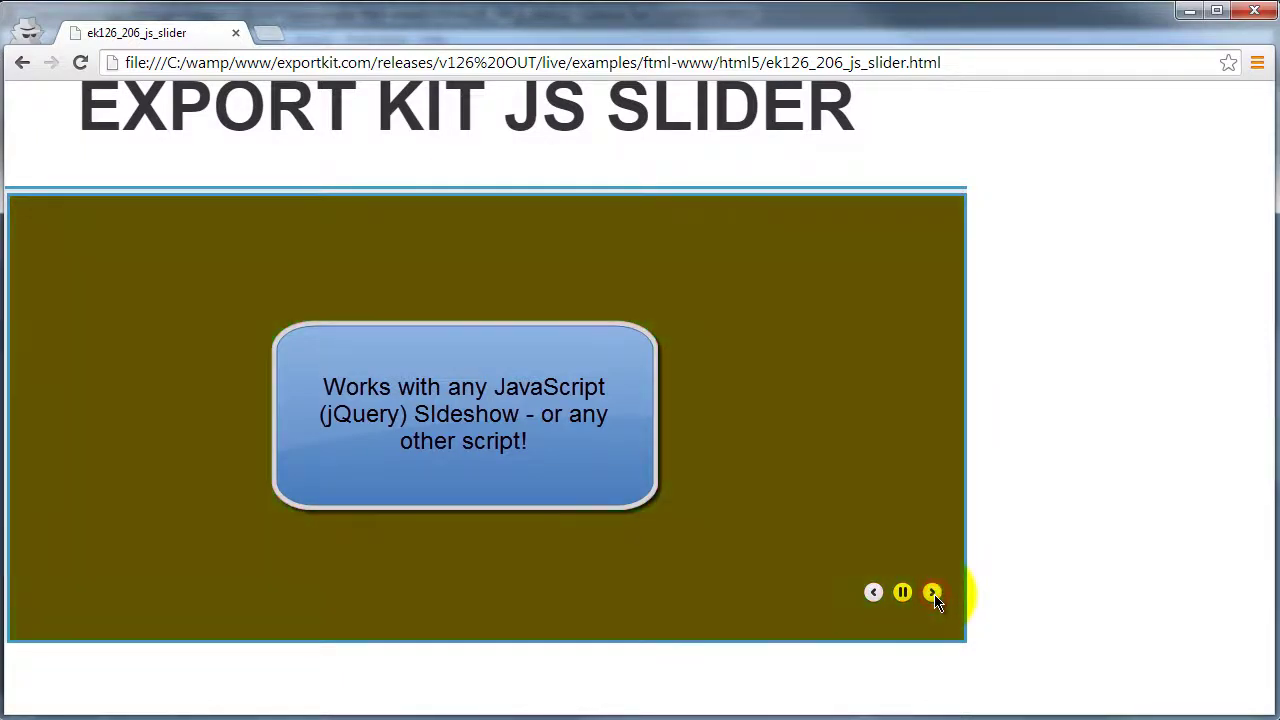
click(932, 593)
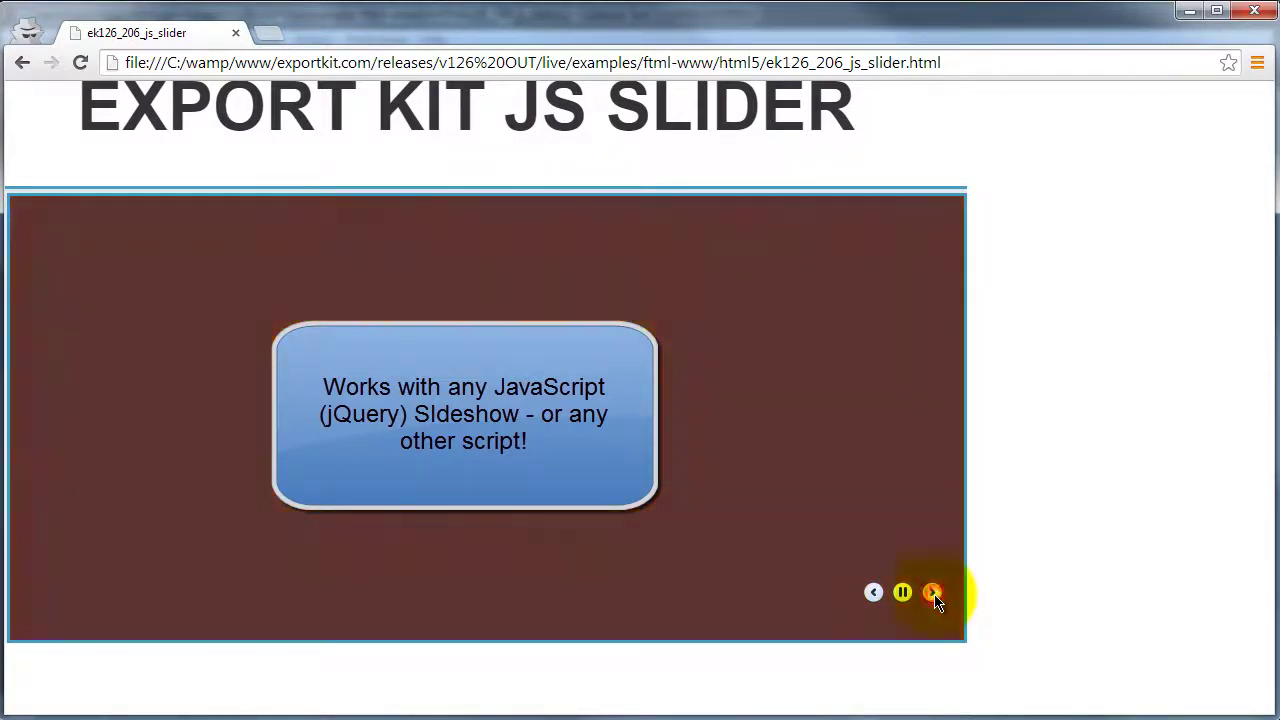
key(alt+Tab)
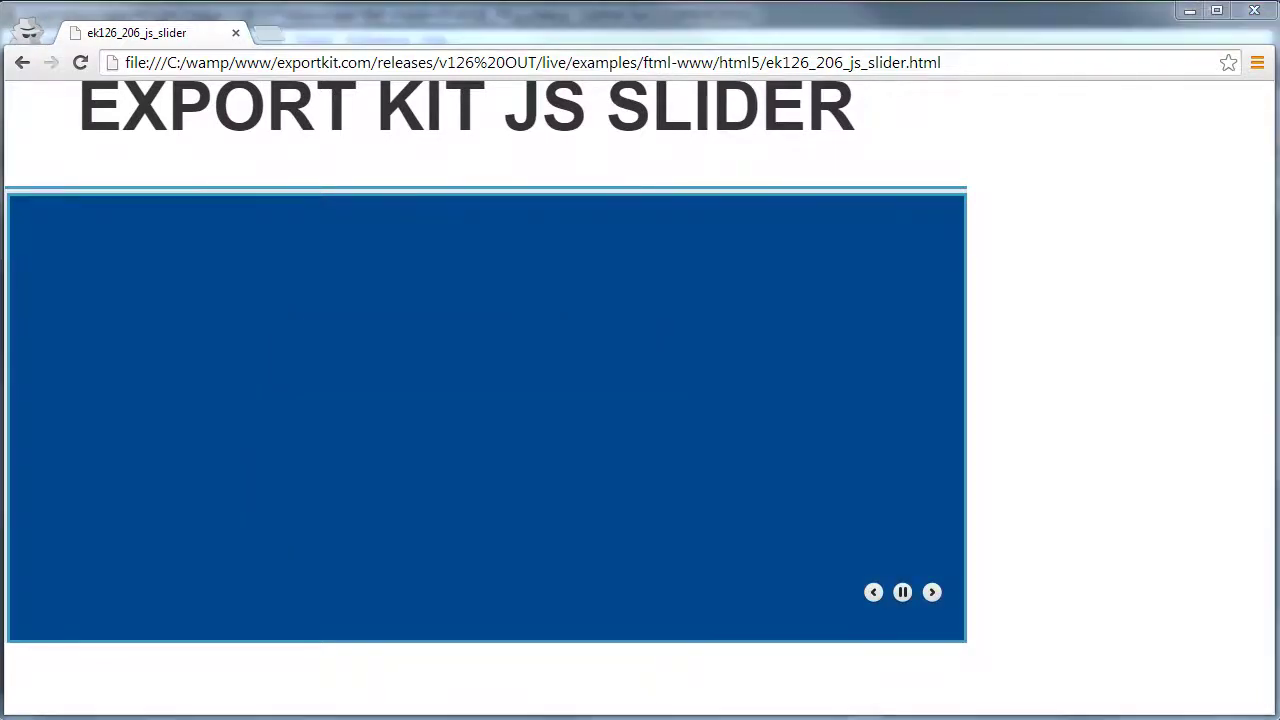
click(1033, 567)
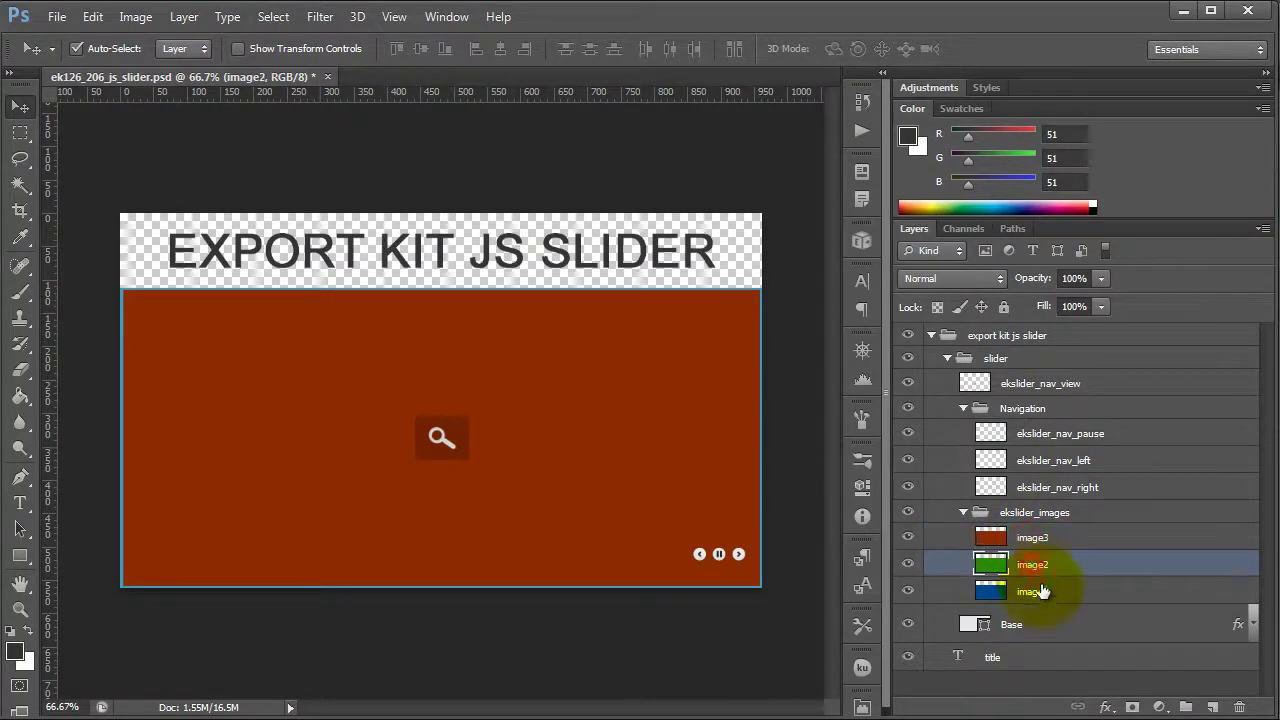
click(1033, 591)
click(1033, 538)
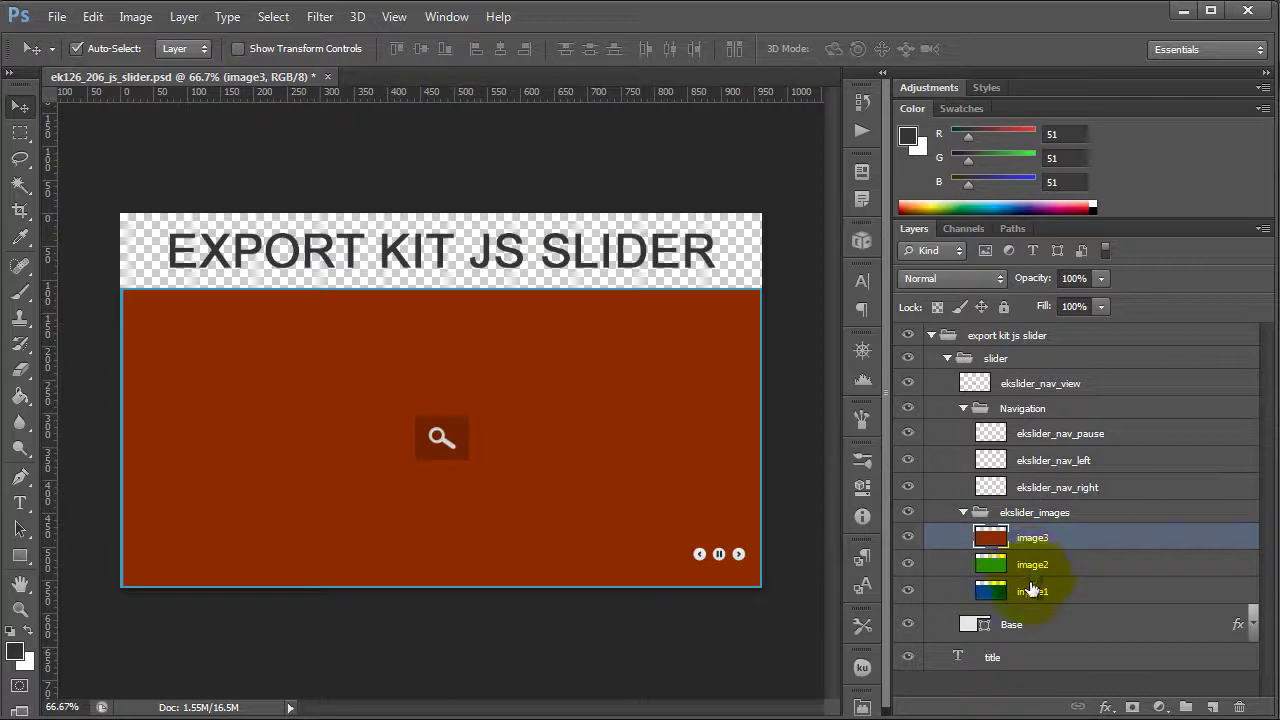
click(908, 537)
click(908, 564)
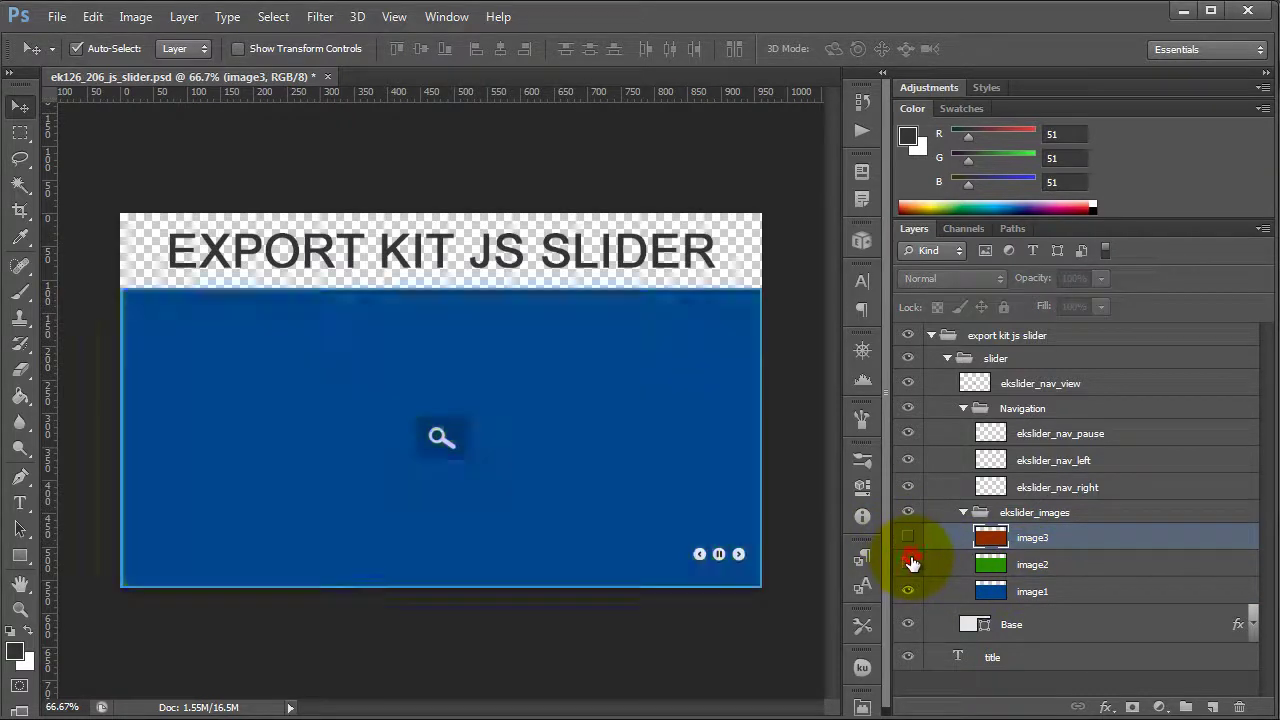
click(909, 564)
click(908, 538)
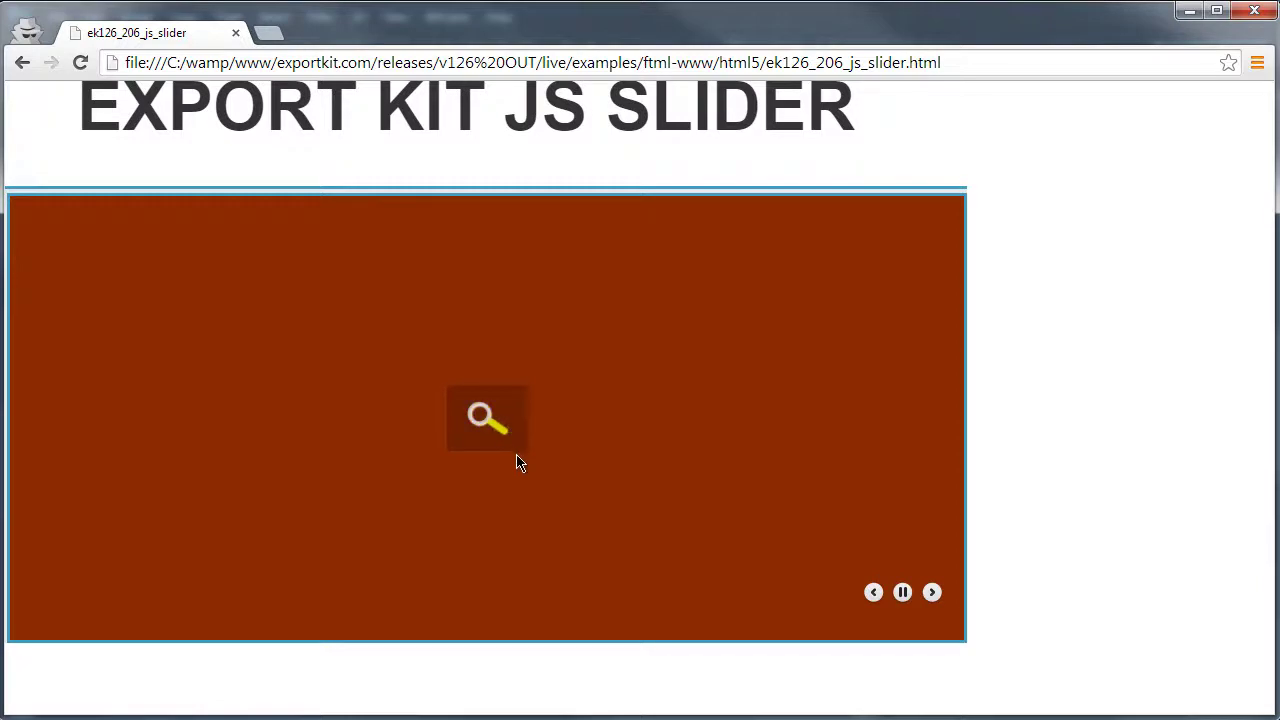
click(931, 592)
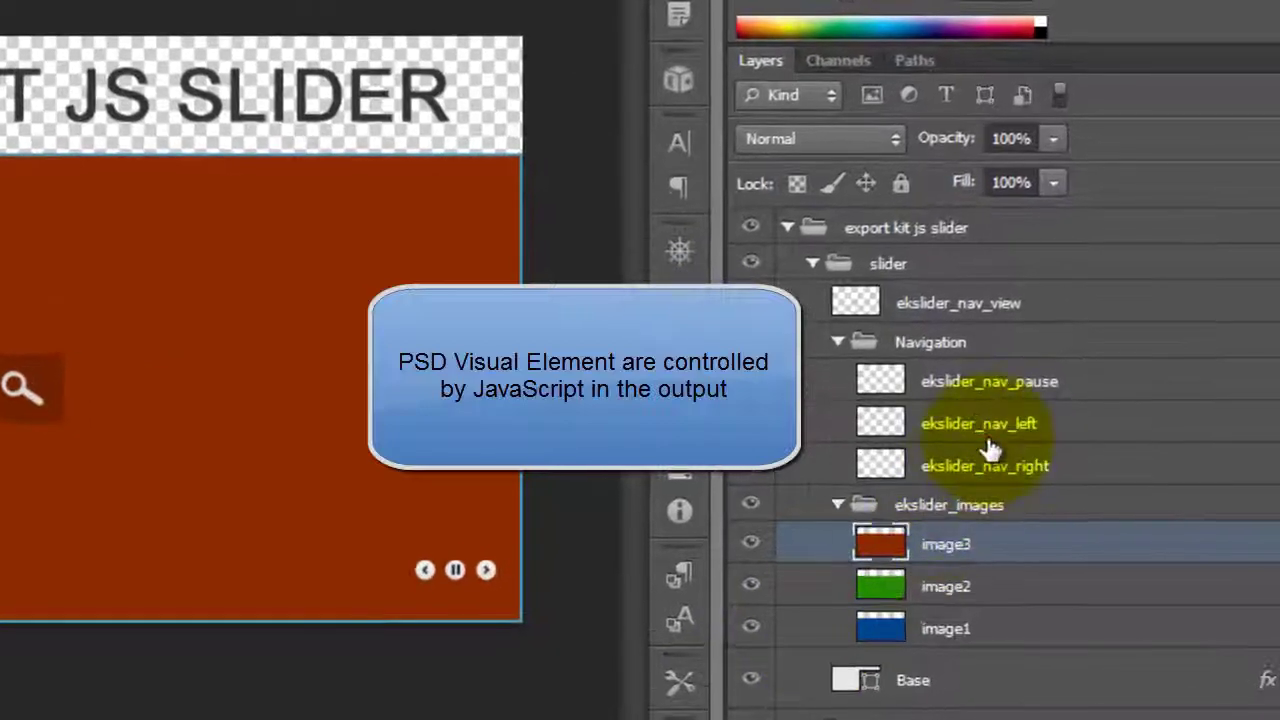
Select the ekslider_nav_left, ekslider_nav_pause and ekslider_nav_right layers in turn.
click(990, 428)
click(990, 383)
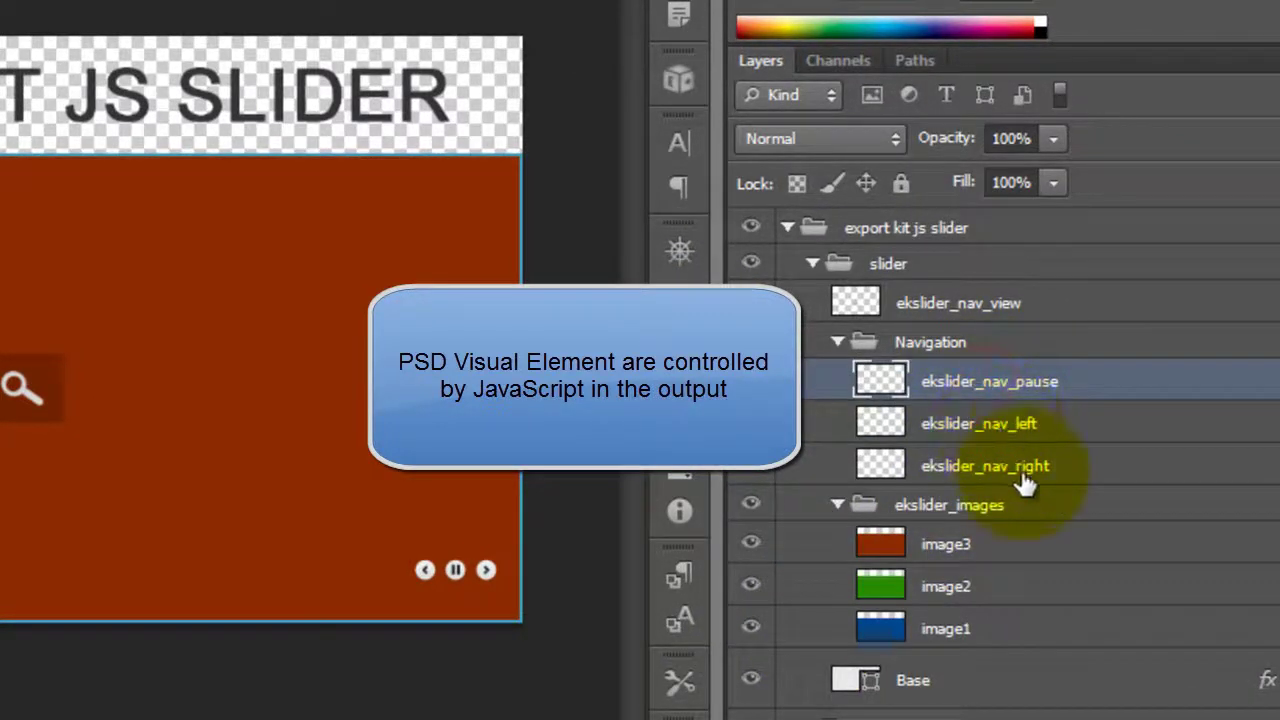
click(450, 575)
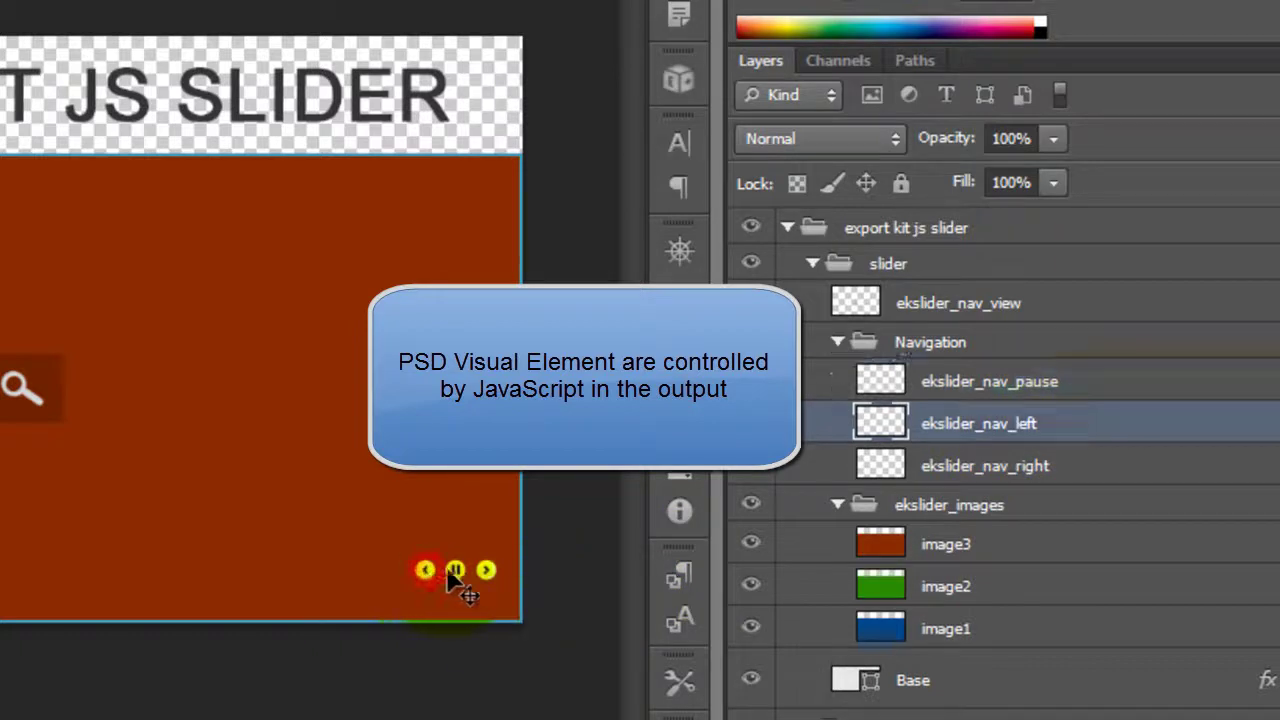
click(483, 578)
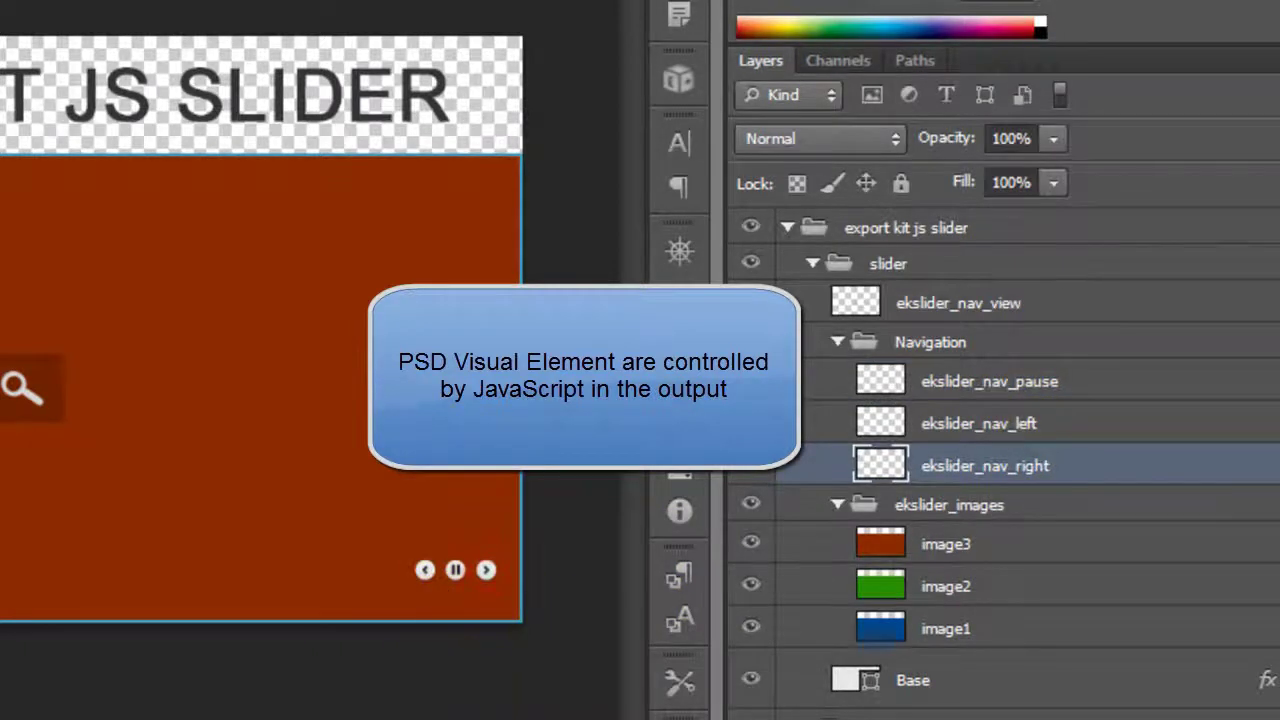